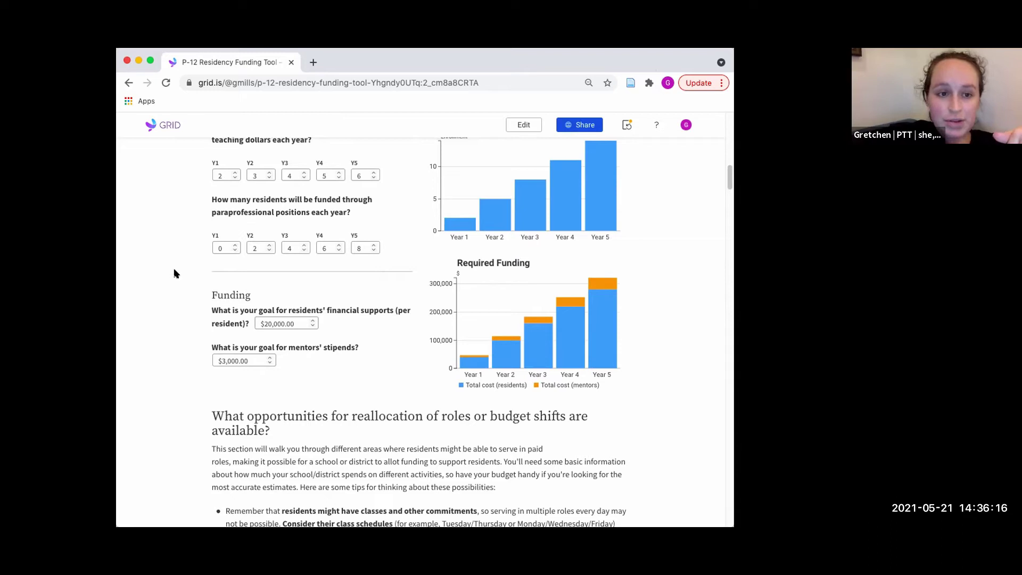
Review the introduction and tips on opportunities for reallocating roles or shifting budgets
{"action": "scroll", "coordinate": [176, 274], "scroll_direction": "down", "scroll_amount": 5}
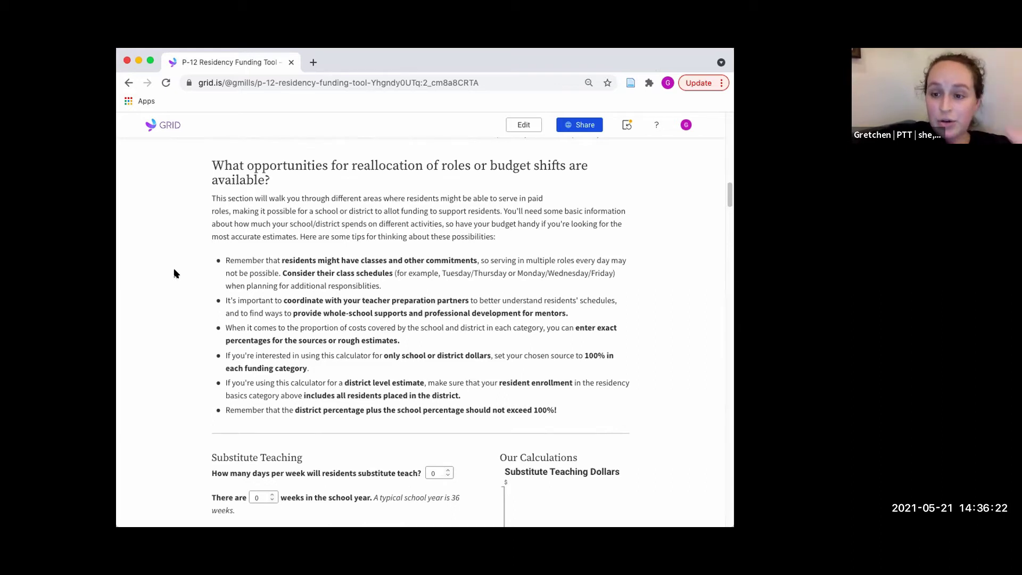
{"action": "scroll", "coordinate": [175, 274], "scroll_direction": "down", "scroll_amount": 1}
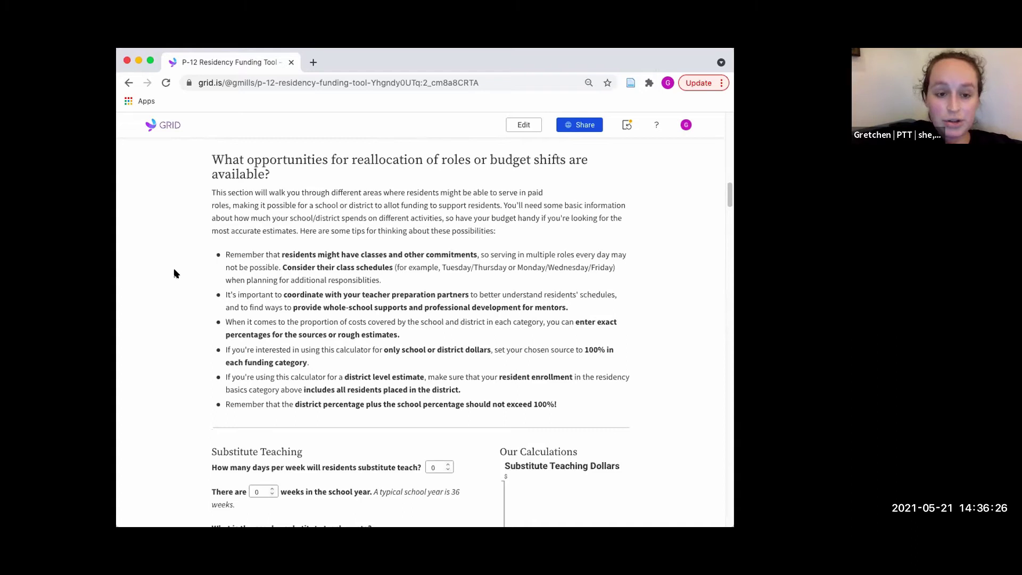
{"action": "scroll", "coordinate": [175, 274], "scroll_direction": "down", "scroll_amount": 1}
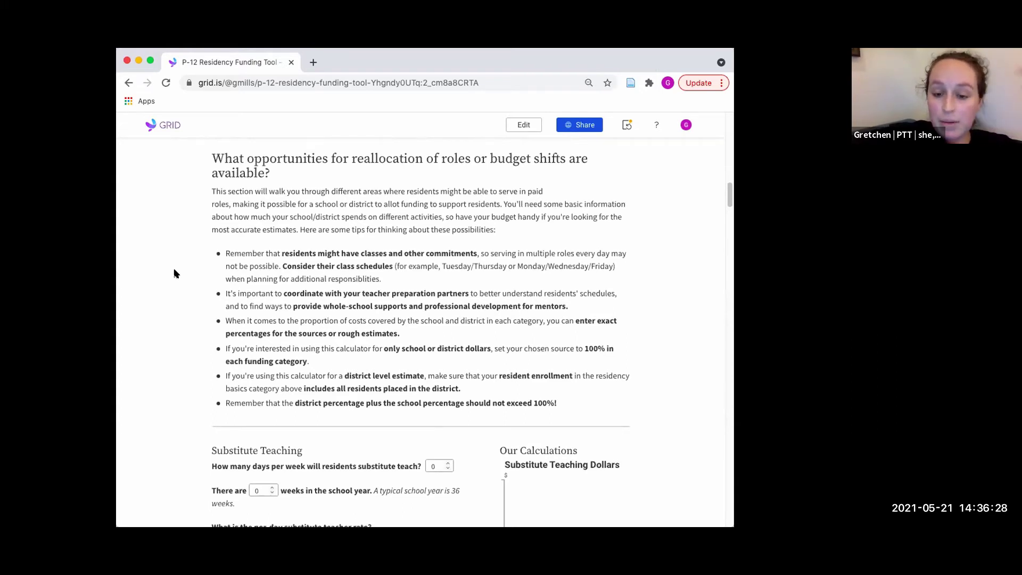
{"action": "scroll", "coordinate": [175, 274], "scroll_direction": "down", "scroll_amount": 3}
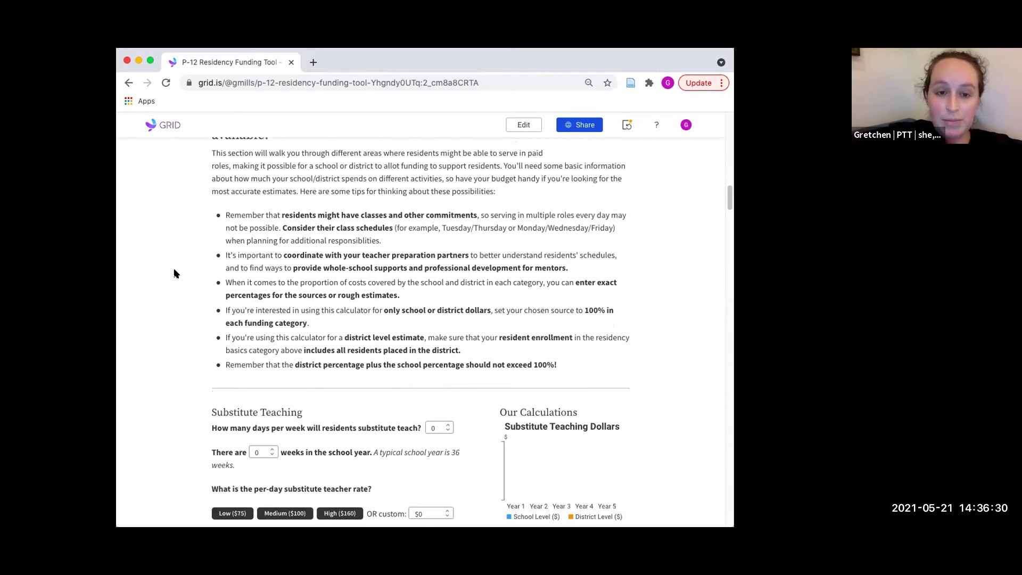
{"action": "scroll", "coordinate": [176, 274], "scroll_direction": "up", "scroll_amount": 3}
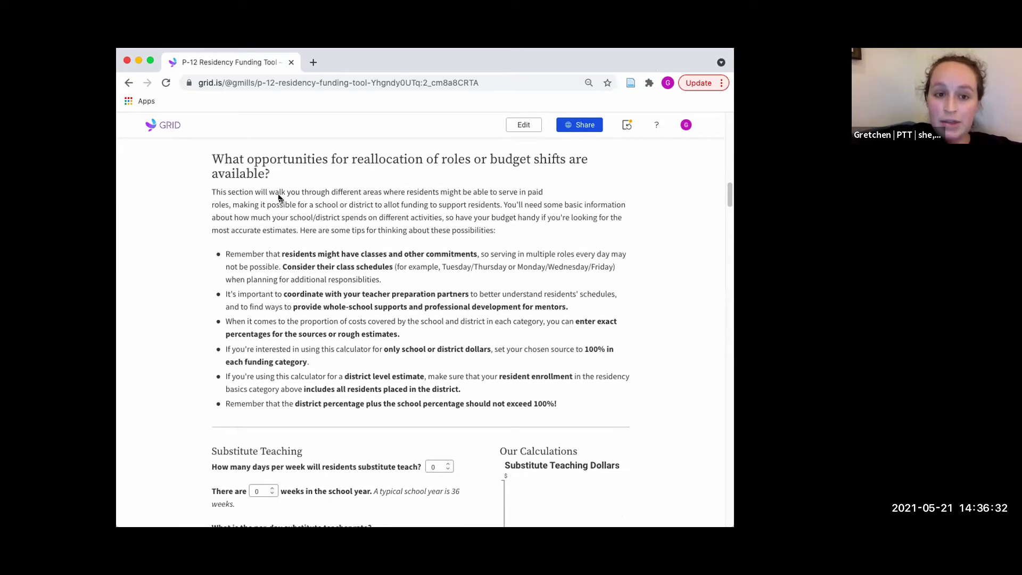
Choose the high $160 per-day substitute teacher rate in the Substitute Teaching section
{"action": "scroll", "coordinate": [299, 220], "scroll_direction": "down", "scroll_amount": 9}
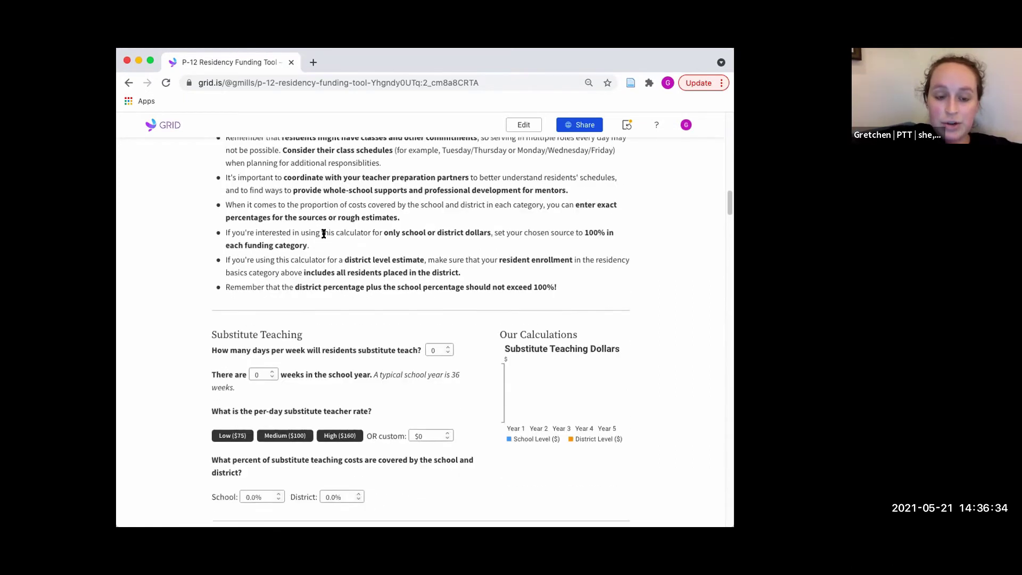
{"action": "scroll", "coordinate": [324, 234], "scroll_direction": "down", "scroll_amount": 4}
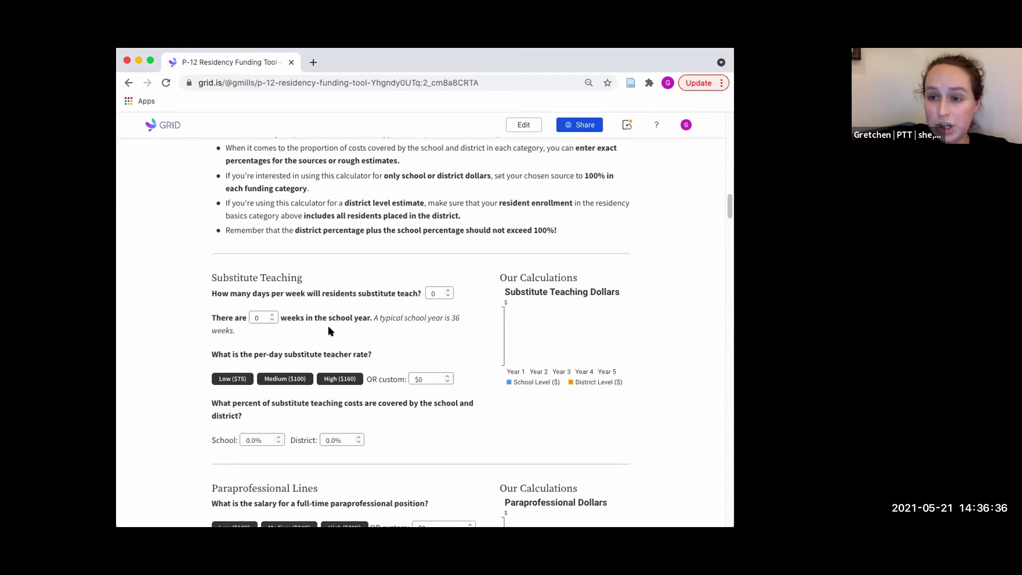
{"action": "scroll", "coordinate": [338, 332], "scroll_direction": "down", "scroll_amount": 11}
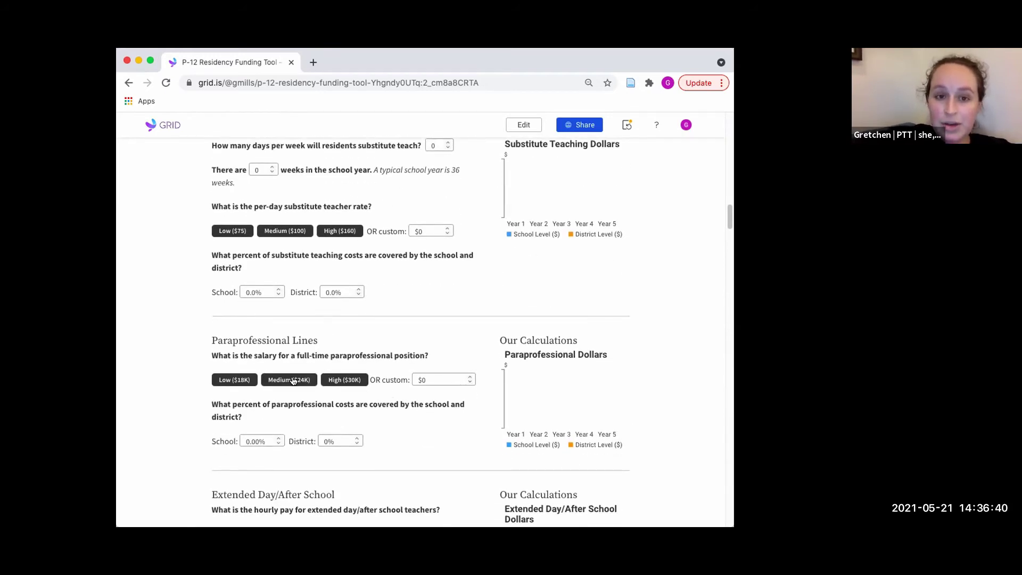
{"action": "left_click", "coordinate": [337, 236]}
Examine the remaining reallocation categories, from paraprofessional lines through professional development, and the total potential dollars summary
{"action": "scroll", "coordinate": [343, 347], "scroll_direction": "down", "scroll_amount": 7}
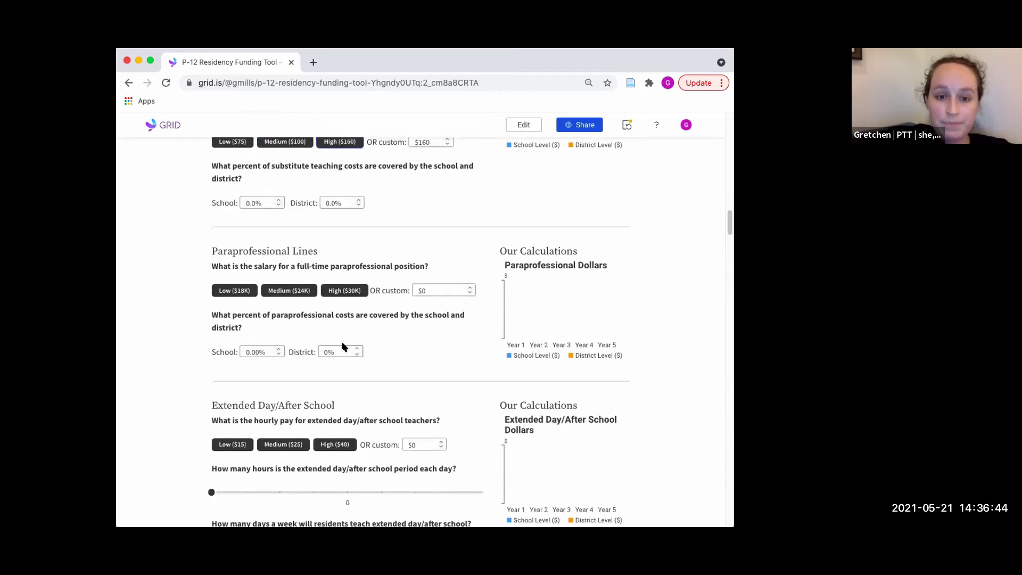
{"action": "scroll", "coordinate": [320, 258], "scroll_direction": "down", "scroll_amount": 5}
{"action": "scroll", "coordinate": [319, 258], "scroll_direction": "down", "scroll_amount": 20}
{"action": "scroll", "coordinate": [320, 258], "scroll_direction": "down", "scroll_amount": 20}
{"action": "scroll", "coordinate": [320, 258], "scroll_direction": "down", "scroll_amount": 20}
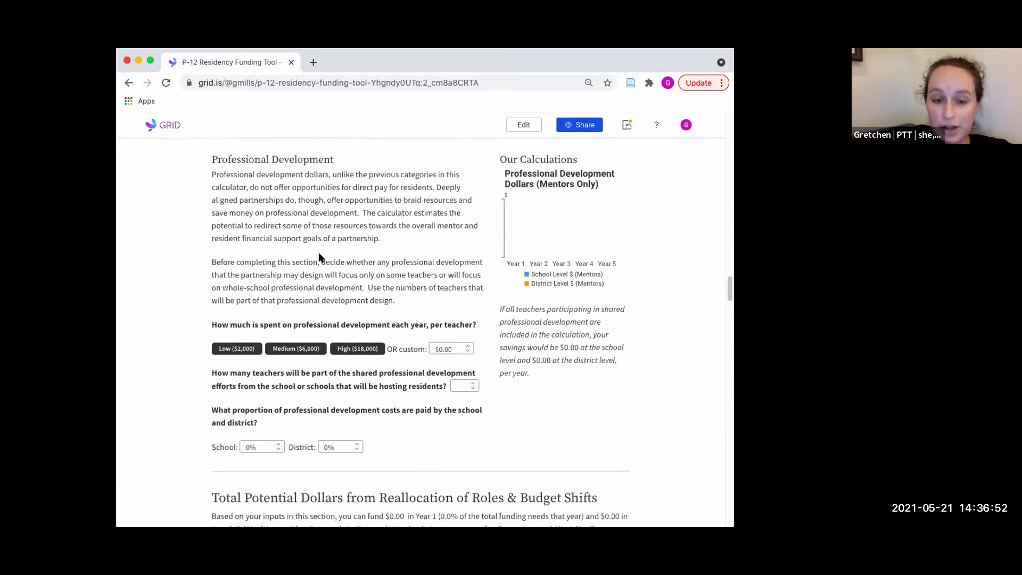
{"action": "scroll", "coordinate": [320, 257], "scroll_direction": "down", "scroll_amount": 3}
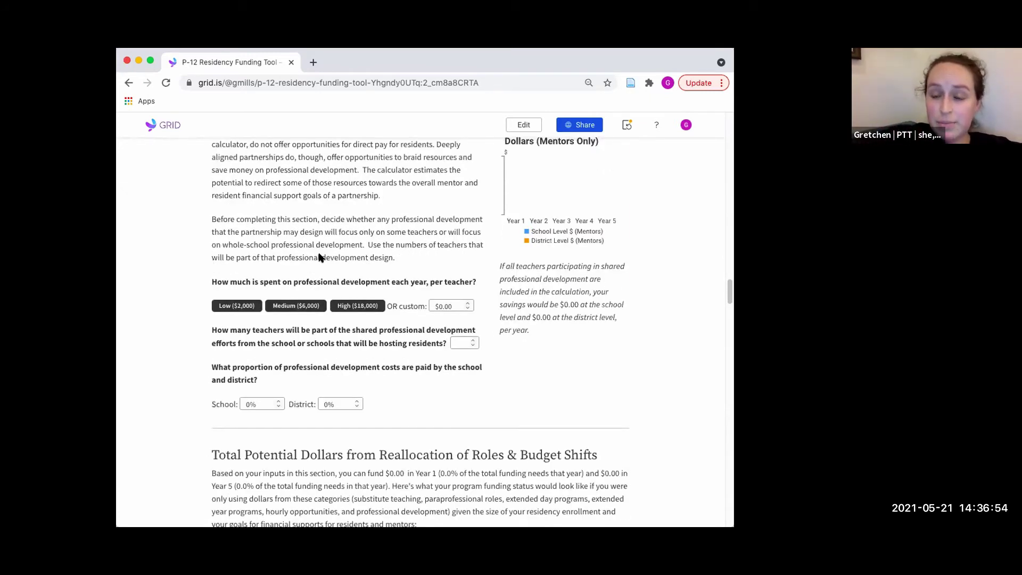
{"action": "scroll", "coordinate": [452, 254], "scroll_direction": "up", "scroll_amount": 6}
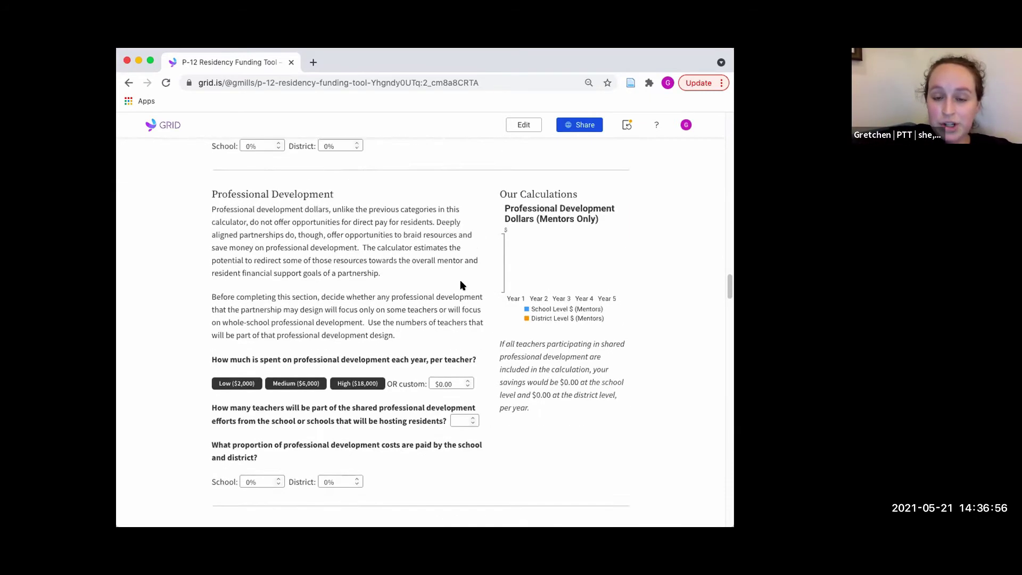
{"action": "scroll", "coordinate": [461, 286], "scroll_direction": "up", "scroll_amount": 16}
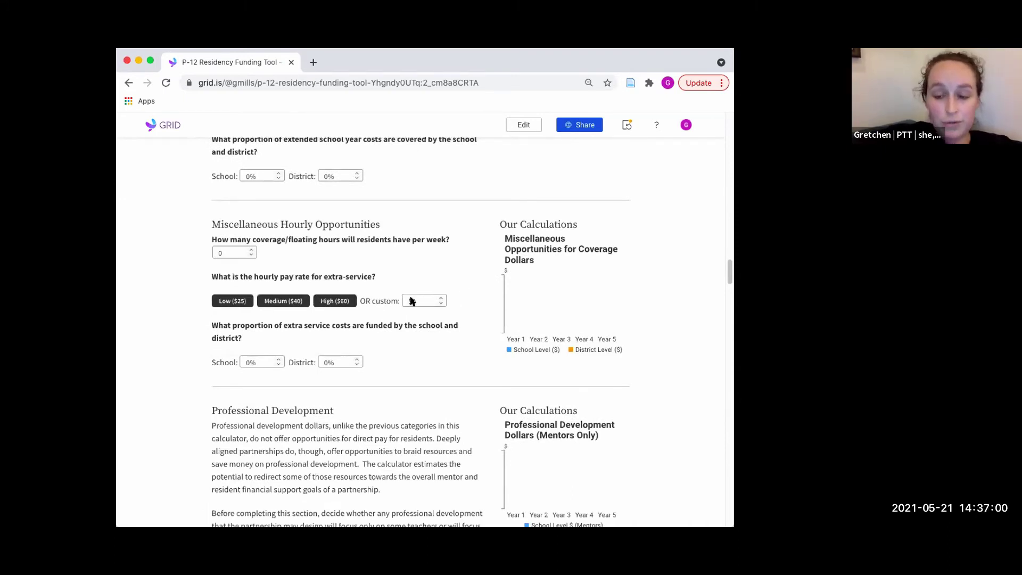
{"action": "scroll", "coordinate": [410, 300], "scroll_direction": "down", "scroll_amount": 10}
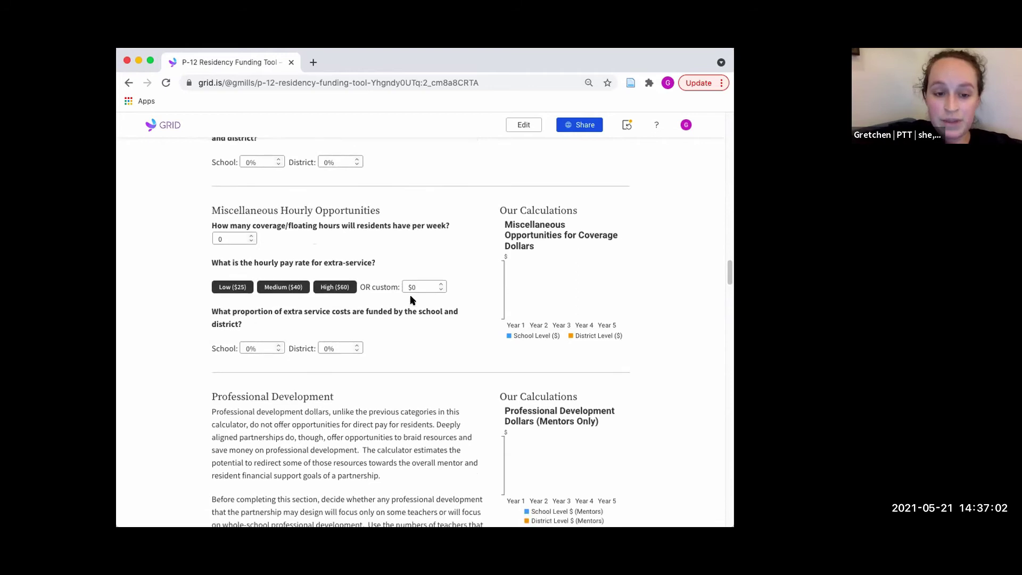
{"action": "scroll", "coordinate": [410, 299], "scroll_direction": "down", "scroll_amount": 3}
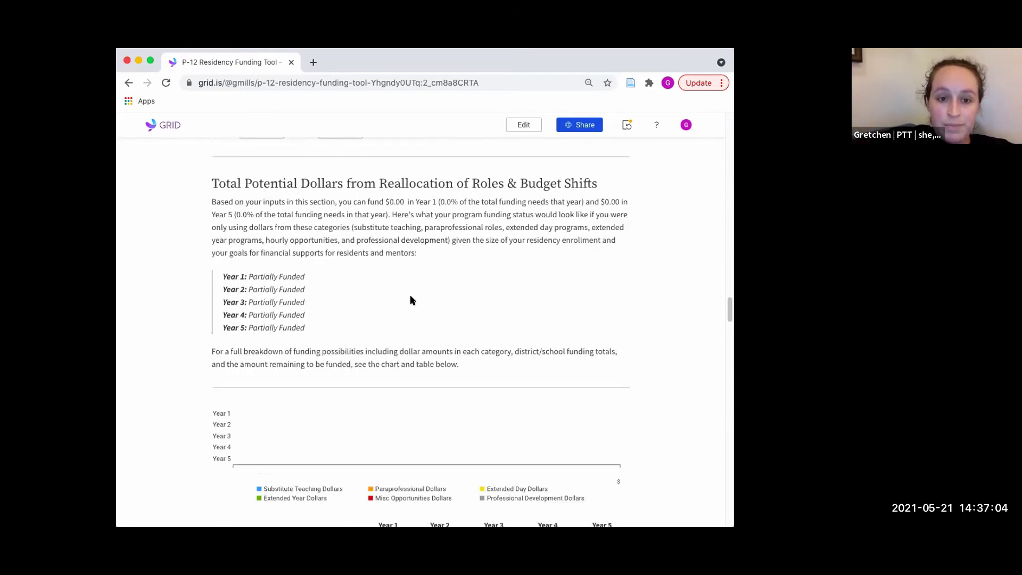
{"action": "scroll", "coordinate": [407, 337], "scroll_direction": "down", "scroll_amount": 6}
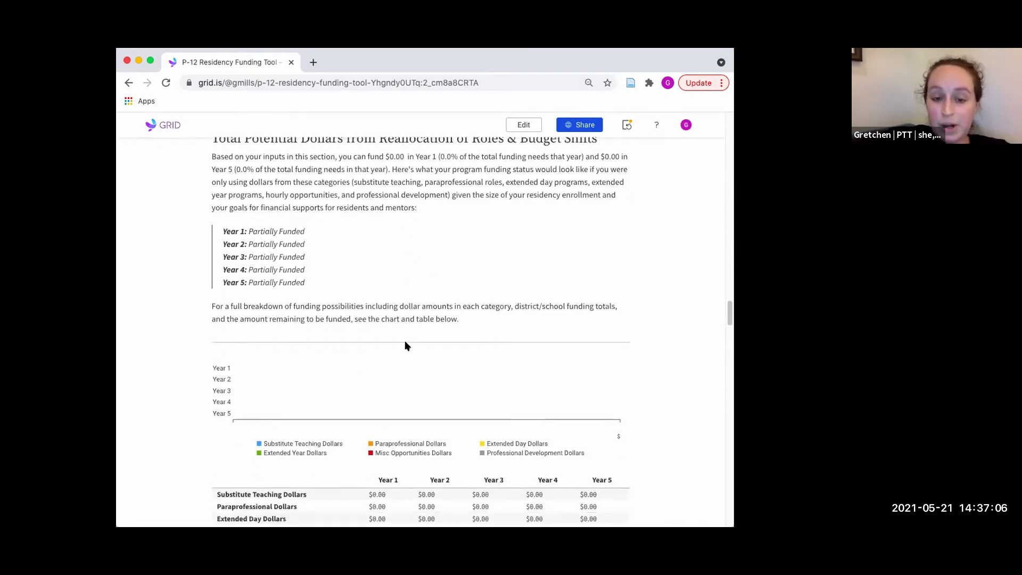
Read the guidance on reinvestment through cost savings and examine the recruitment and hiring savings questions
{"action": "scroll", "coordinate": [404, 346], "scroll_direction": "down", "scroll_amount": 4}
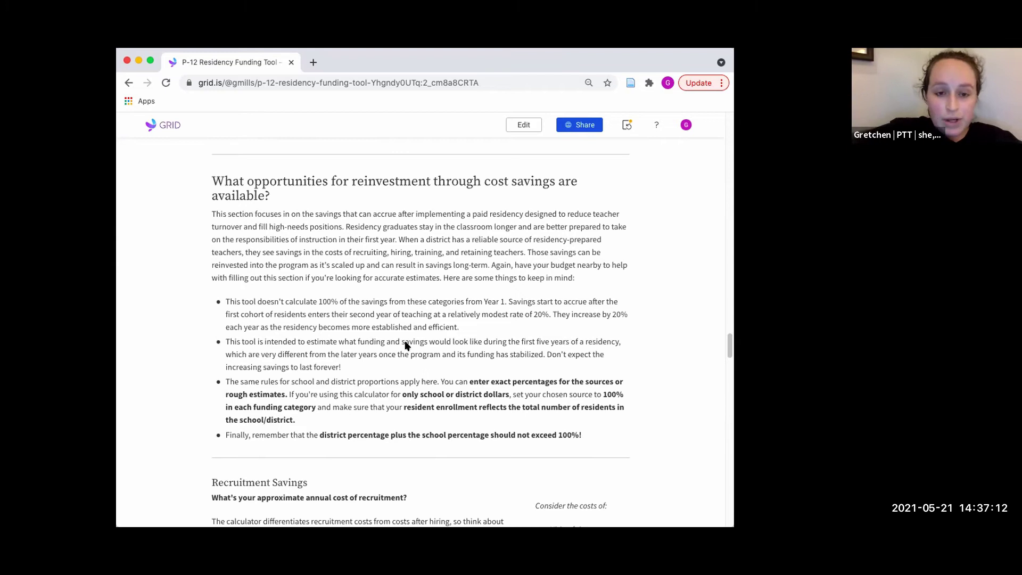
{"action": "scroll", "coordinate": [410, 301], "scroll_direction": "down", "scroll_amount": 1}
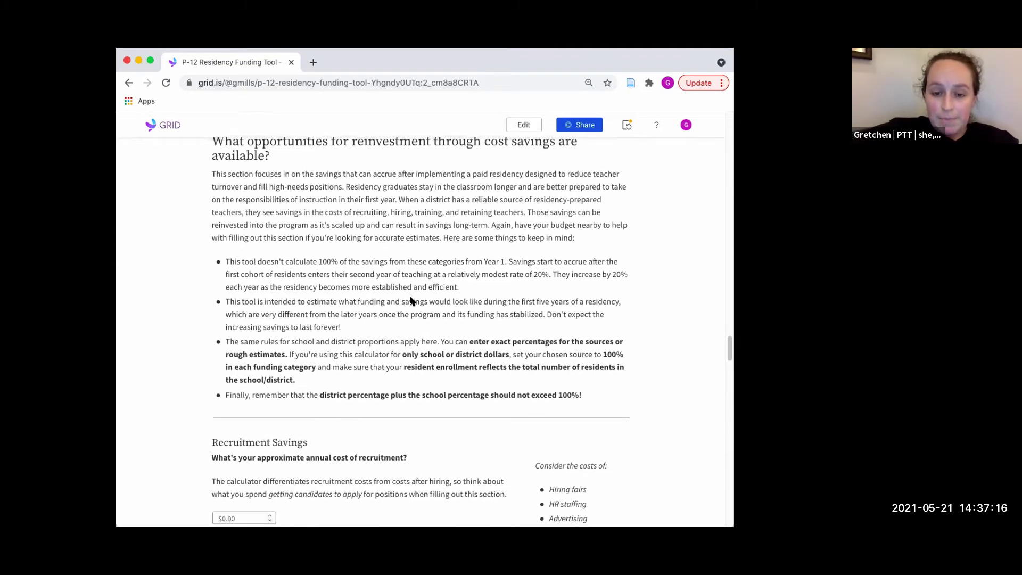
{"action": "scroll", "coordinate": [410, 302], "scroll_direction": "down", "scroll_amount": 2}
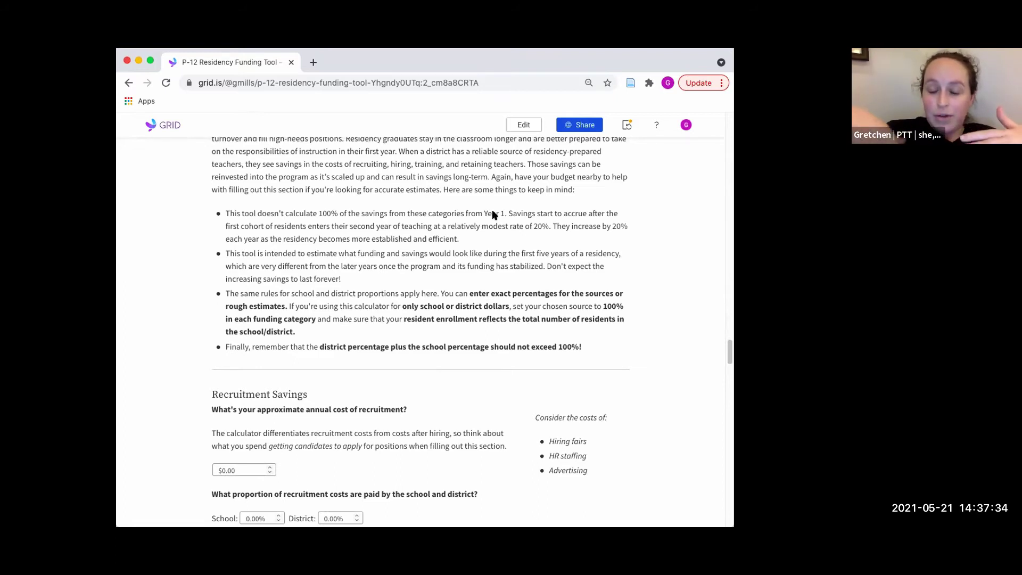
{"action": "scroll", "coordinate": [492, 214], "scroll_direction": "down", "scroll_amount": 4}
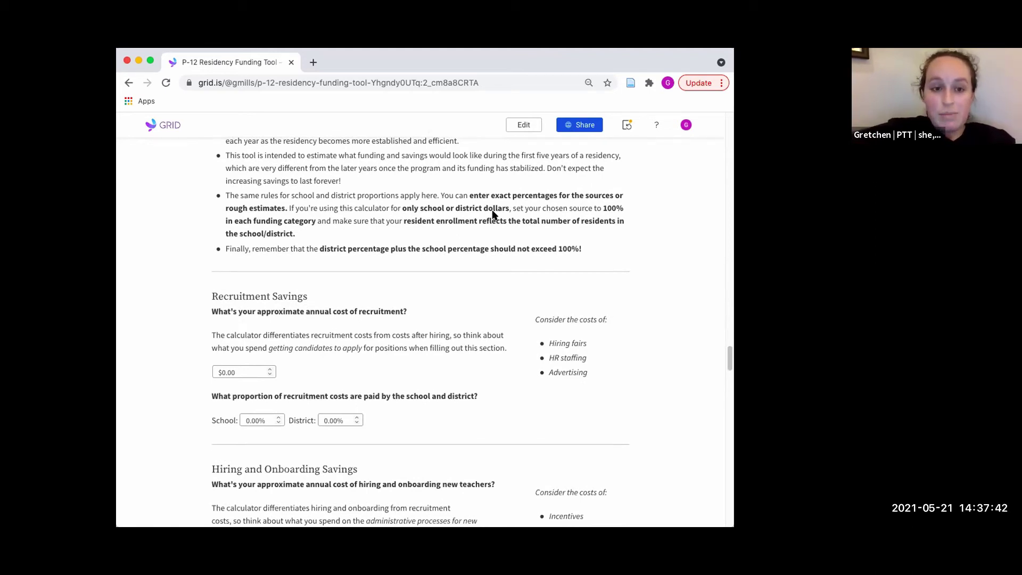
{"action": "scroll", "coordinate": [492, 215], "scroll_direction": "down", "scroll_amount": 4}
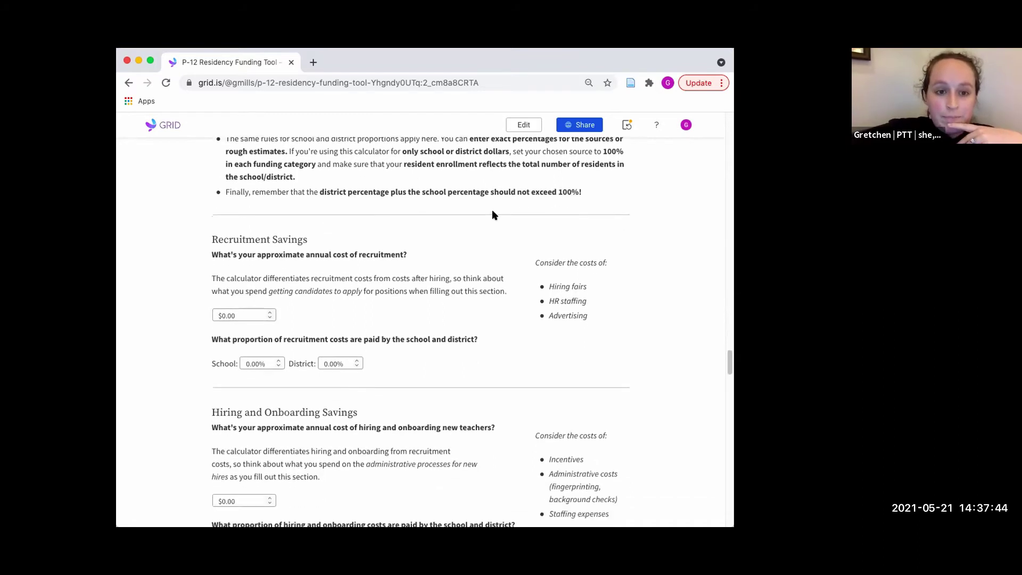
{"action": "scroll", "coordinate": [492, 215], "scroll_direction": "down", "scroll_amount": 1}
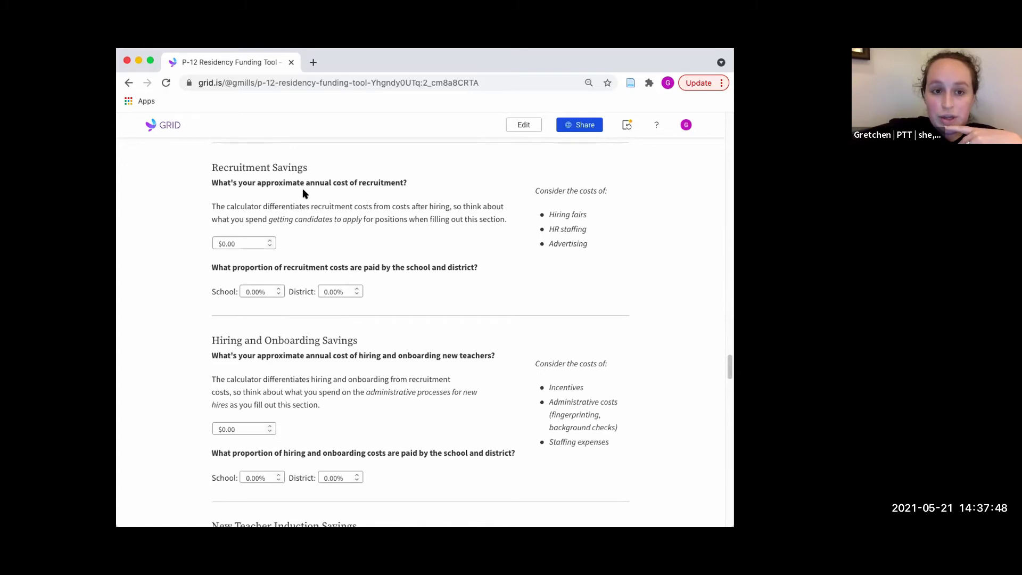
{"action": "scroll", "coordinate": [350, 212], "scroll_direction": "down", "scroll_amount": 1}
{"action": "scroll", "coordinate": [351, 215], "scroll_direction": "down", "scroll_amount": 1}
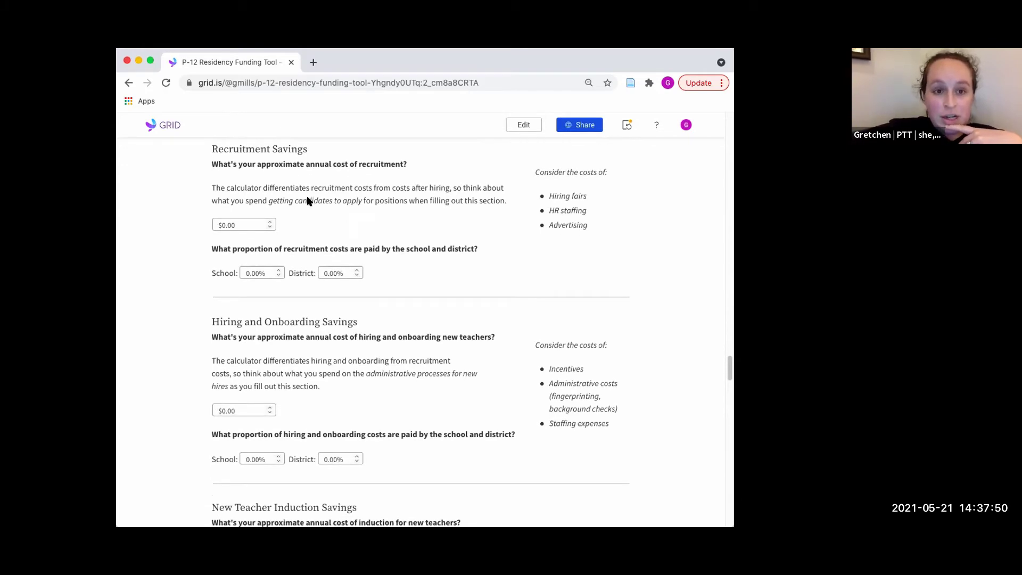
Set the approximate annual cost of recruitment to $100,000 and the school's share of recruitment costs to 100%
{"action": "left_click", "coordinate": [253, 224]}
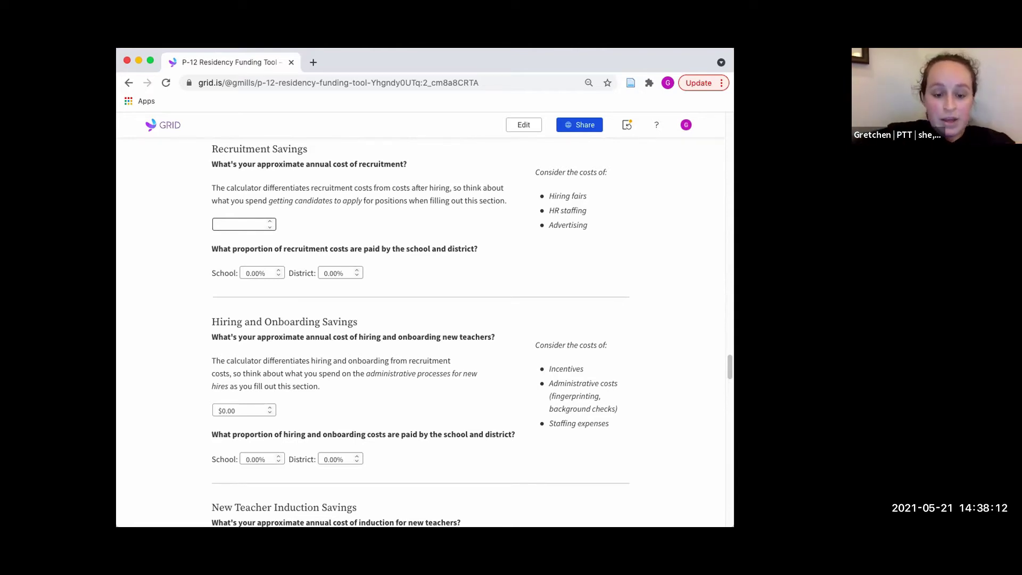
{"action": "type", "text": "1"}
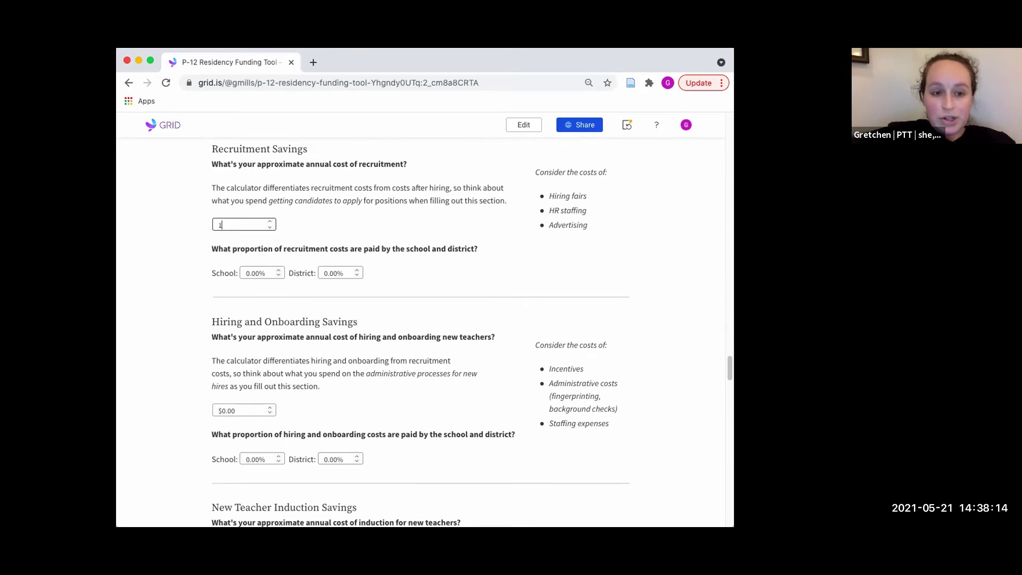
{"action": "type", "text": "00,000"}
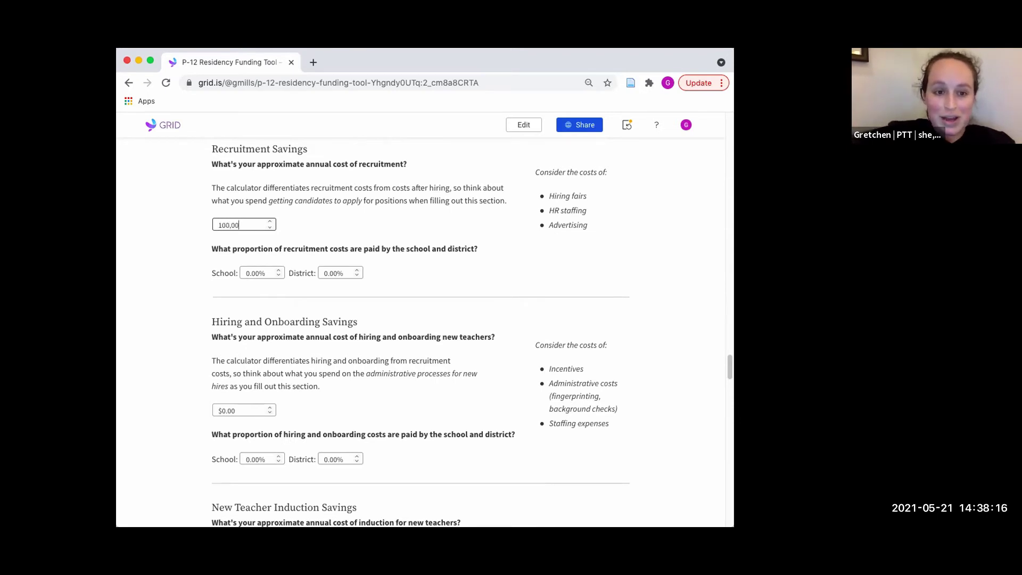
{"action": "left_click", "coordinate": [308, 222]}
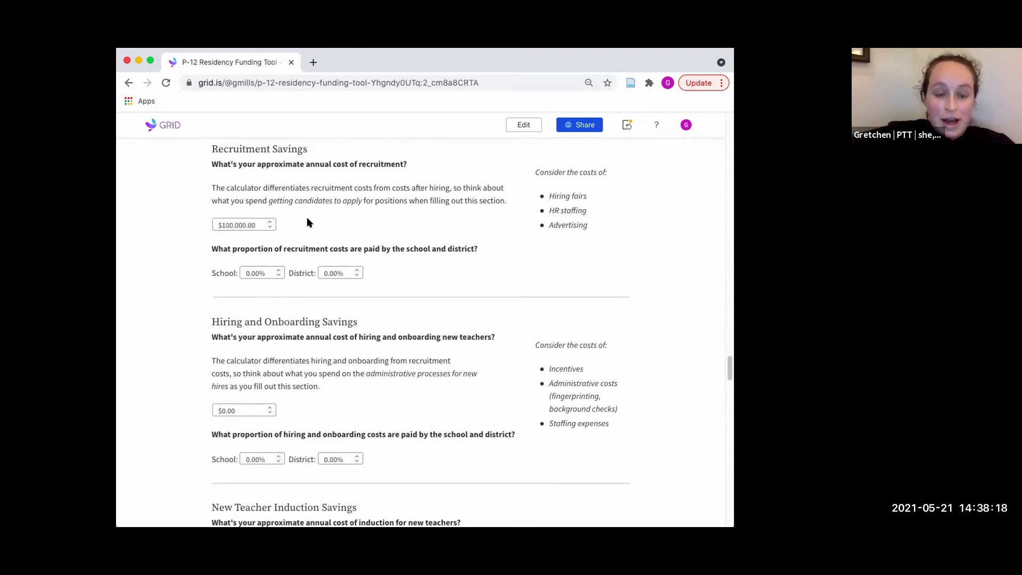
{"action": "scroll", "coordinate": [309, 221], "scroll_direction": "down", "scroll_amount": 1}
{"action": "left_click", "coordinate": [259, 268]}
{"action": "key", "text": "BackSpace"}
{"action": "type", "text": "100"}
{"action": "left_click", "coordinate": [421, 239]}
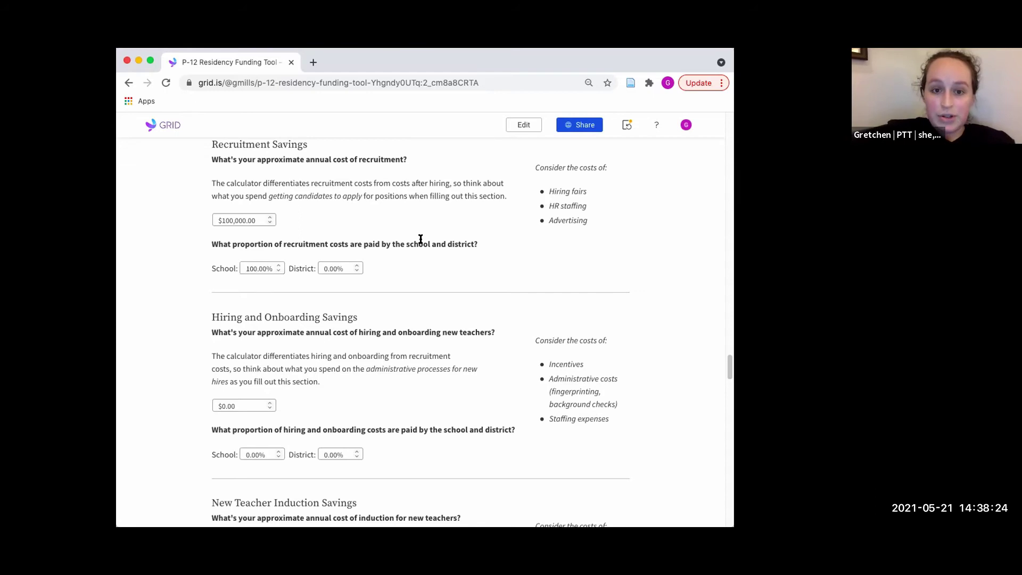
Enter 150,00 as the approximate annual cost of hiring and onboarding new teachers
{"action": "scroll", "coordinate": [421, 239], "scroll_direction": "up", "scroll_amount": 3}
{"action": "scroll", "coordinate": [419, 234], "scroll_direction": "down", "scroll_amount": 3}
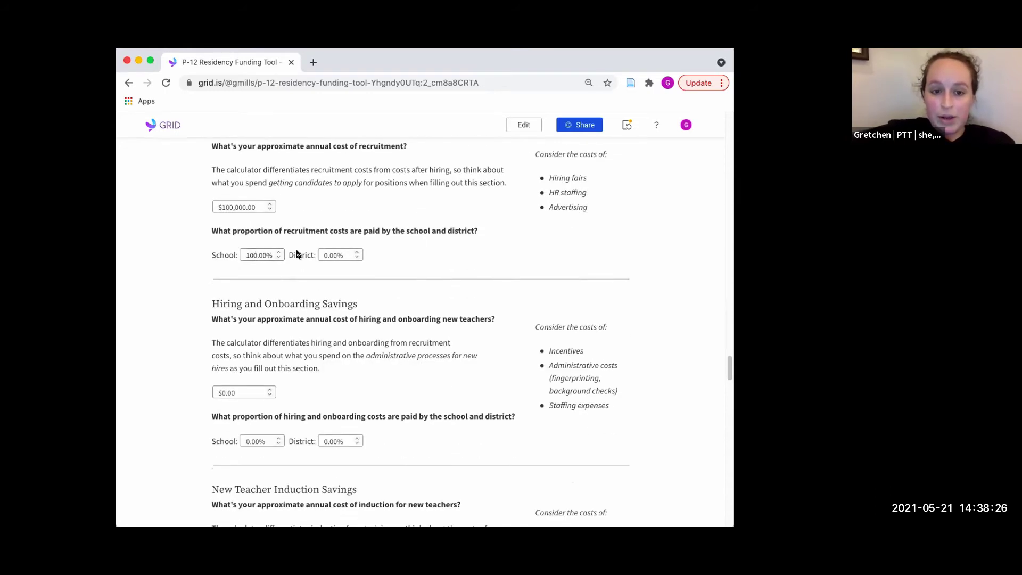
{"action": "scroll", "coordinate": [375, 229], "scroll_direction": "up", "scroll_amount": 3}
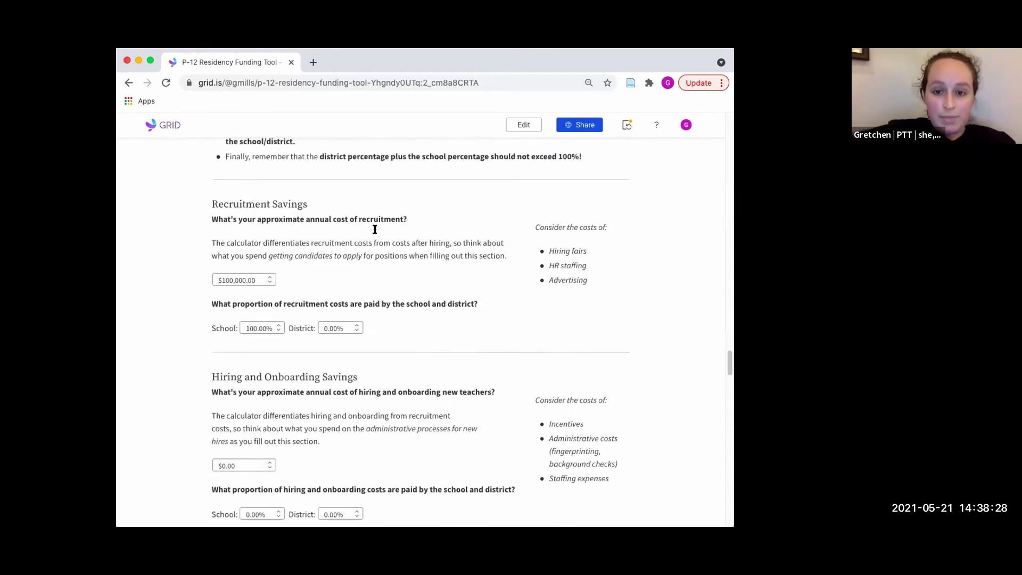
{"action": "scroll", "coordinate": [281, 254], "scroll_direction": "down", "scroll_amount": 1}
{"action": "scroll", "coordinate": [416, 171], "scroll_direction": "down", "scroll_amount": 3}
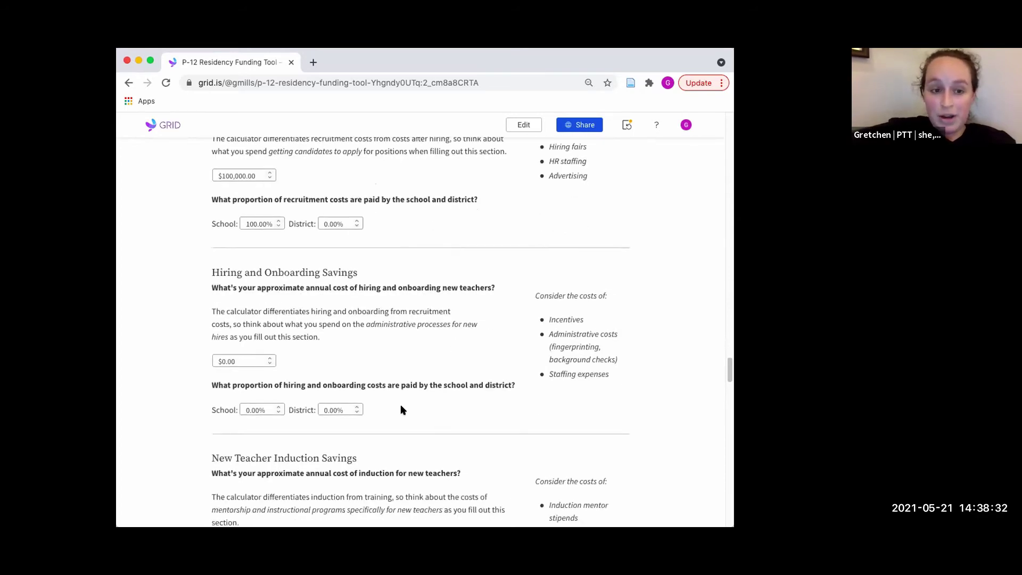
{"action": "scroll", "coordinate": [401, 406], "scroll_direction": "down", "scroll_amount": 2}
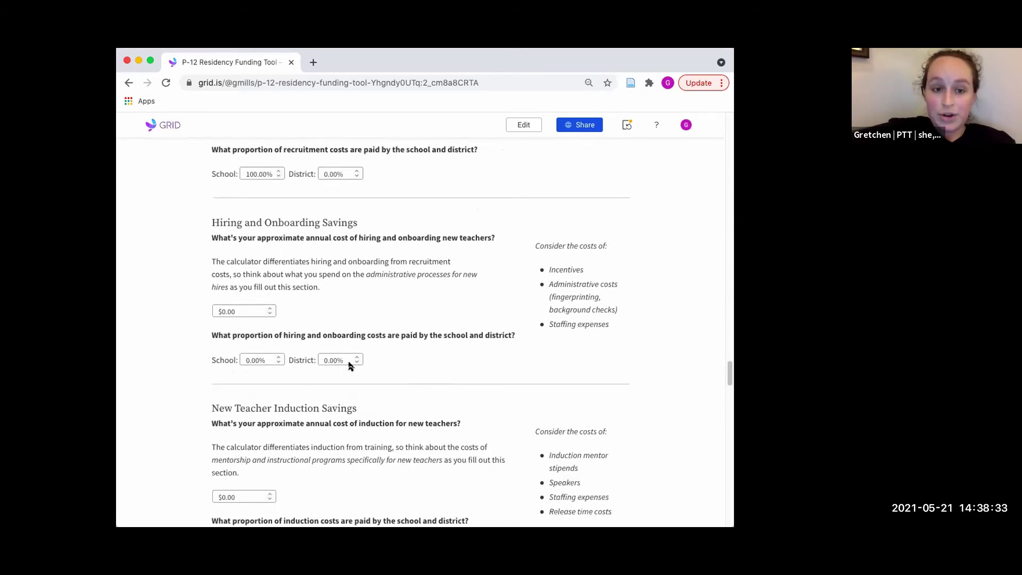
{"action": "left_click", "coordinate": [246, 308]}
{"action": "key", "text": "BackSpace"}
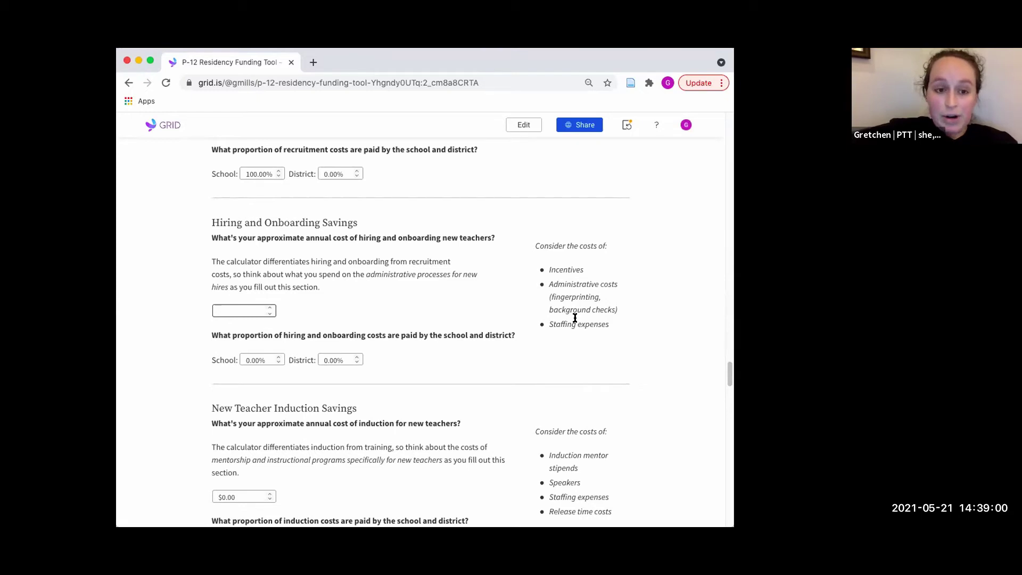
{"action": "type", "text": "150"}
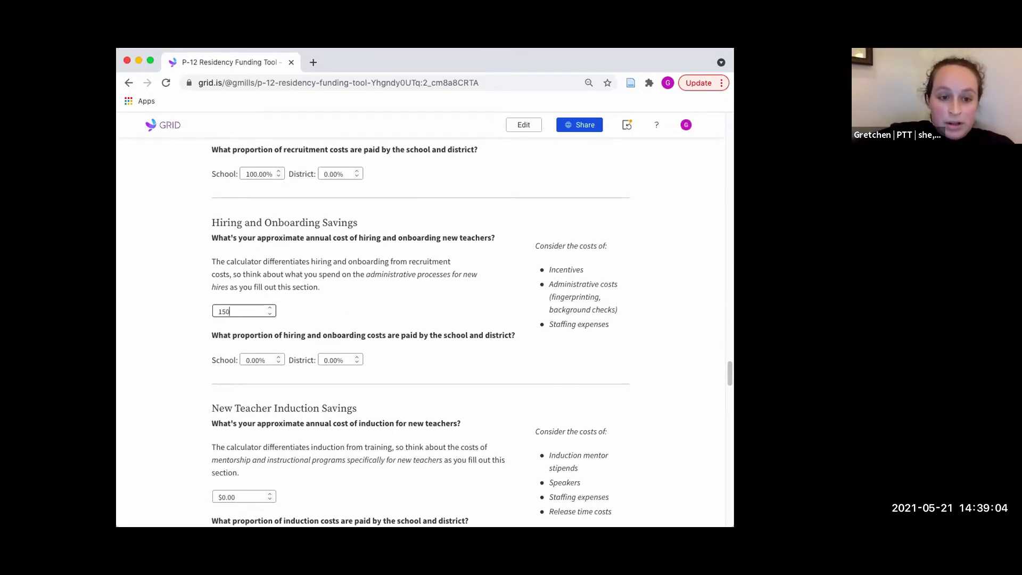
{"action": "type", "text": ",00"}
Set the school's share of hiring and onboarding costs to 100%
{"action": "left_click", "coordinate": [257, 355]}
{"action": "key", "text": "BackSpace"}
{"action": "key", "text": "BackSpace"}
{"action": "key", "text": "BackSpace"}
{"action": "key", "text": "BackSpace"}
{"action": "type", "text": "100"}
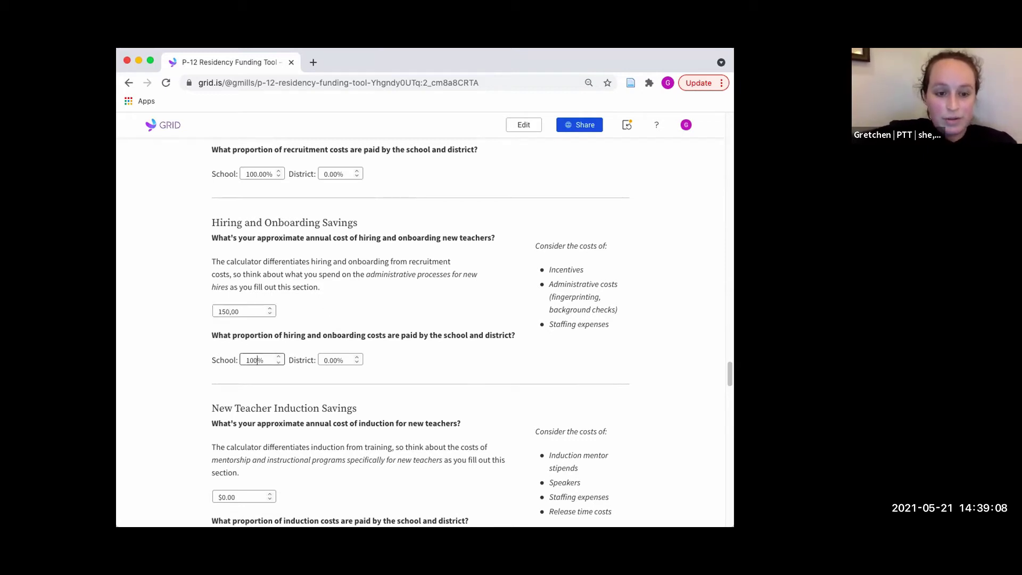
Set the approximate annual cost of new teacher induction to $150,000 and the district's share of induction costs to 100%
{"action": "left_click", "coordinate": [289, 330]}
{"action": "scroll", "coordinate": [293, 328], "scroll_direction": "down", "scroll_amount": 5}
{"action": "scroll", "coordinate": [296, 326], "scroll_direction": "down", "scroll_amount": 4}
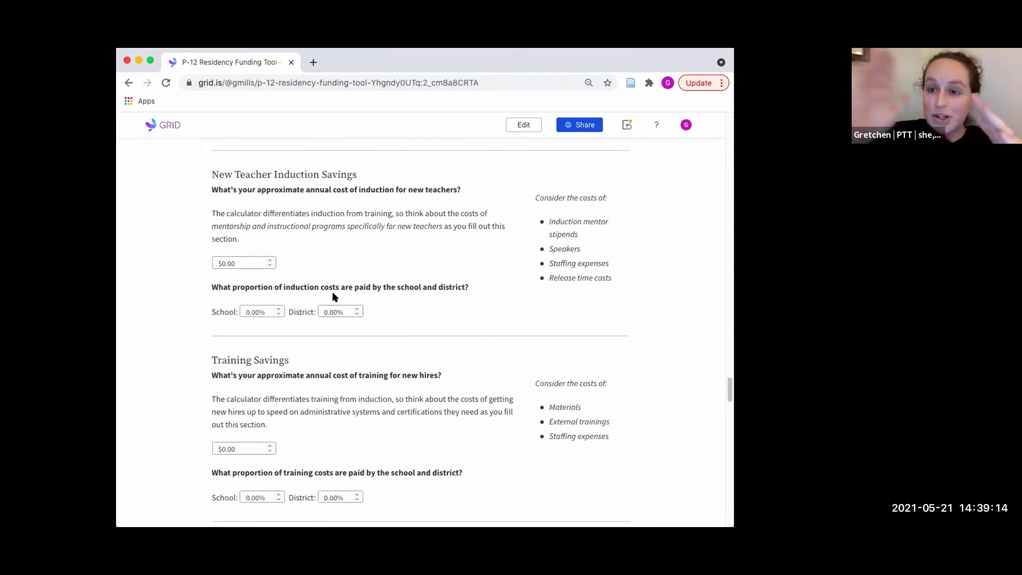
{"action": "scroll", "coordinate": [331, 254], "scroll_direction": "down", "scroll_amount": 1}
{"action": "left_click", "coordinate": [244, 260]}
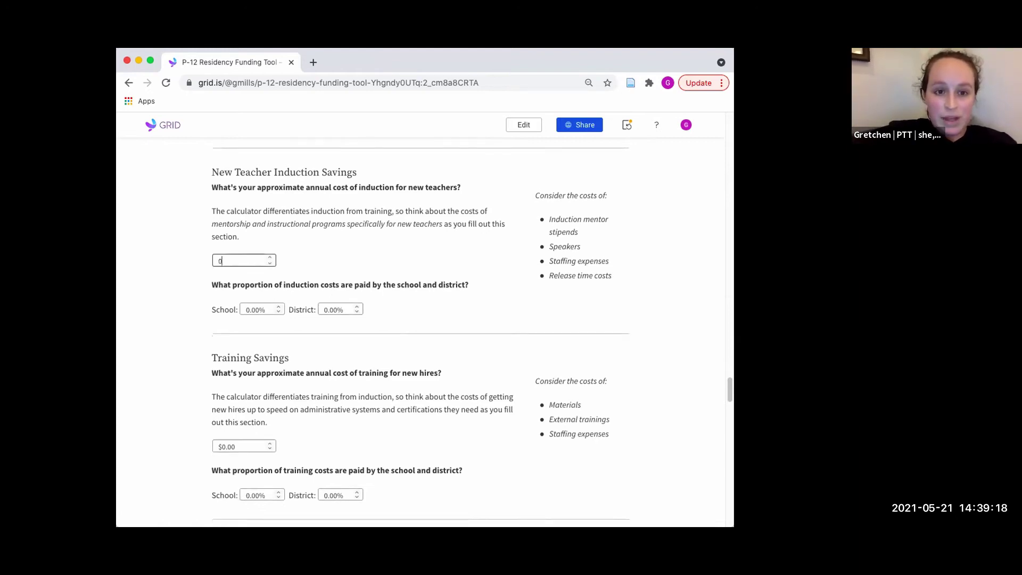
{"action": "type", "text": "150,000"}
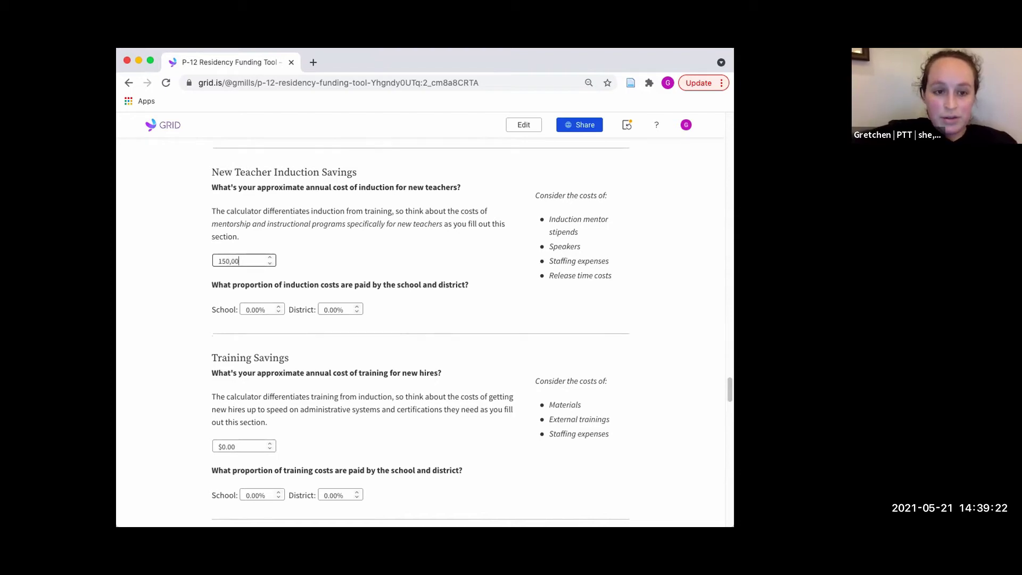
{"action": "left_click", "coordinate": [337, 309]}
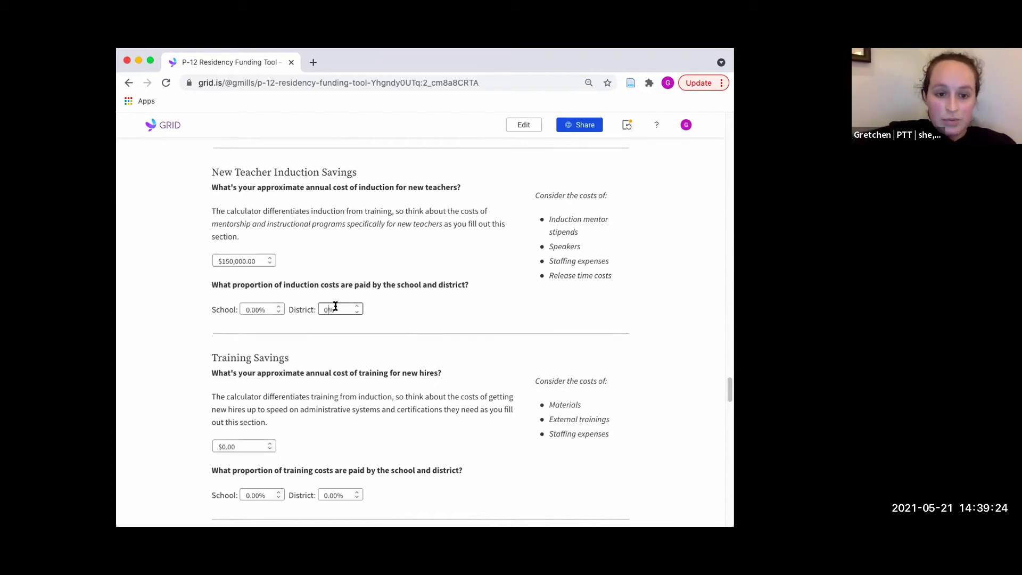
{"action": "type", "text": "100"}
{"action": "left_click", "coordinate": [388, 272]}
Set the approximate annual cost of training new hires to $100,000 and the school's share of training costs to 100%
{"action": "scroll", "coordinate": [388, 271], "scroll_direction": "down", "scroll_amount": 3}
{"action": "scroll", "coordinate": [388, 271], "scroll_direction": "down", "scroll_amount": 2}
{"action": "left_click", "coordinate": [242, 260]}
{"action": "key", "text": "BackSpace"}
{"action": "type", "text": "100,000"}
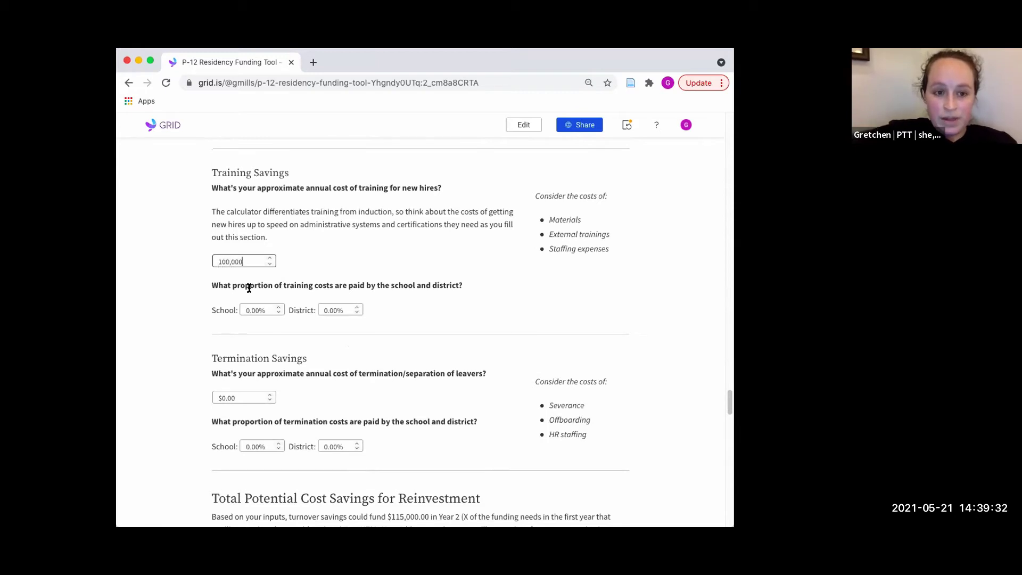
{"action": "left_click", "coordinate": [261, 310]}
{"action": "key", "text": "BackSpace"}
{"action": "key", "text": "BackSpace"}
{"action": "key", "text": "BackSpace"}
{"action": "key", "text": "BackSpace"}
{"action": "type", "text": "100"}
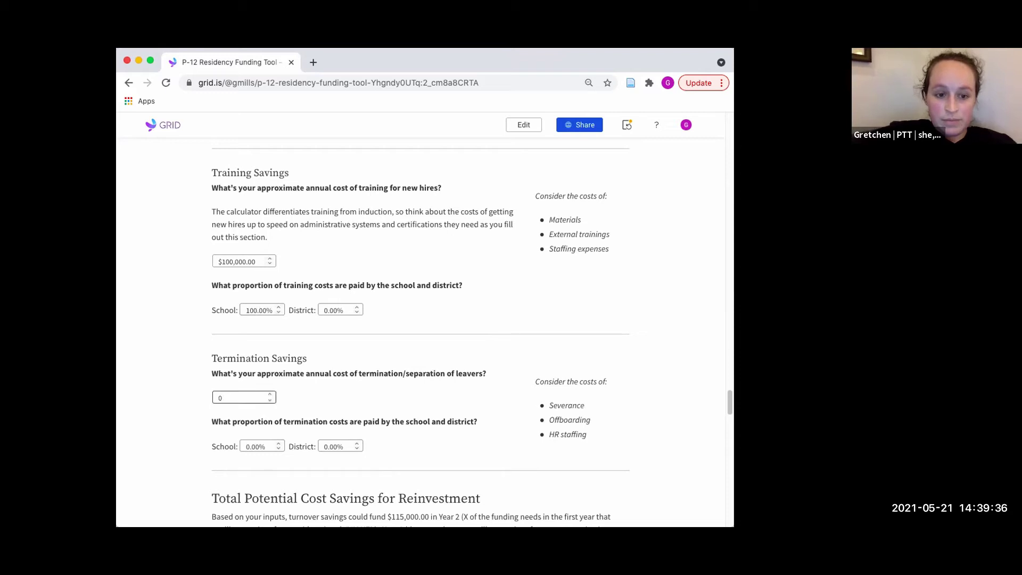
Set the approximate annual cost of termination/separation to $100,000 and the district's share of termination costs to 100%
{"action": "type", "text": "00,00"}
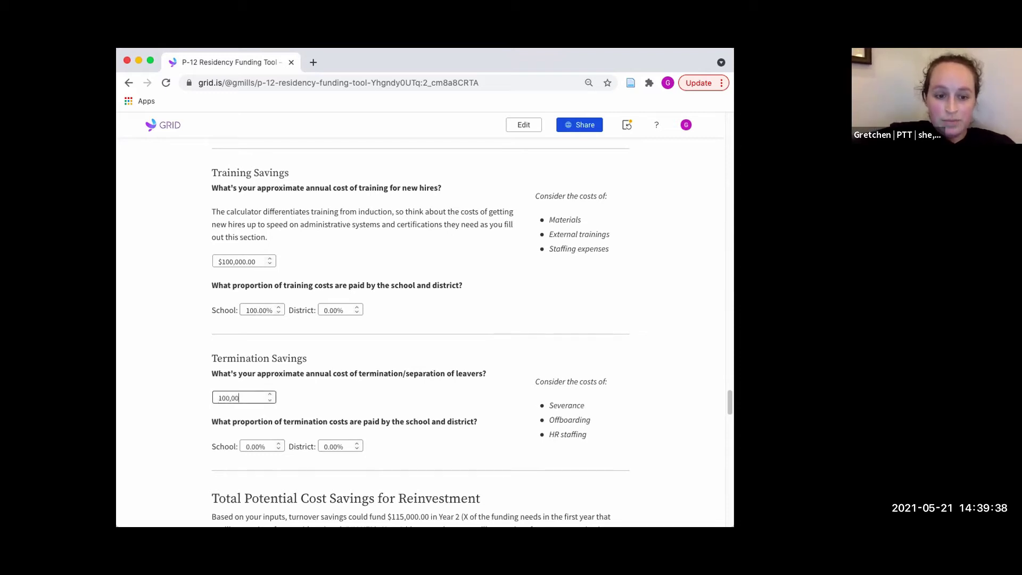
{"action": "type", "text": "0"}
{"action": "key", "text": "Return"}
{"action": "scroll", "coordinate": [335, 388], "scroll_direction": "down", "scroll_amount": 3}
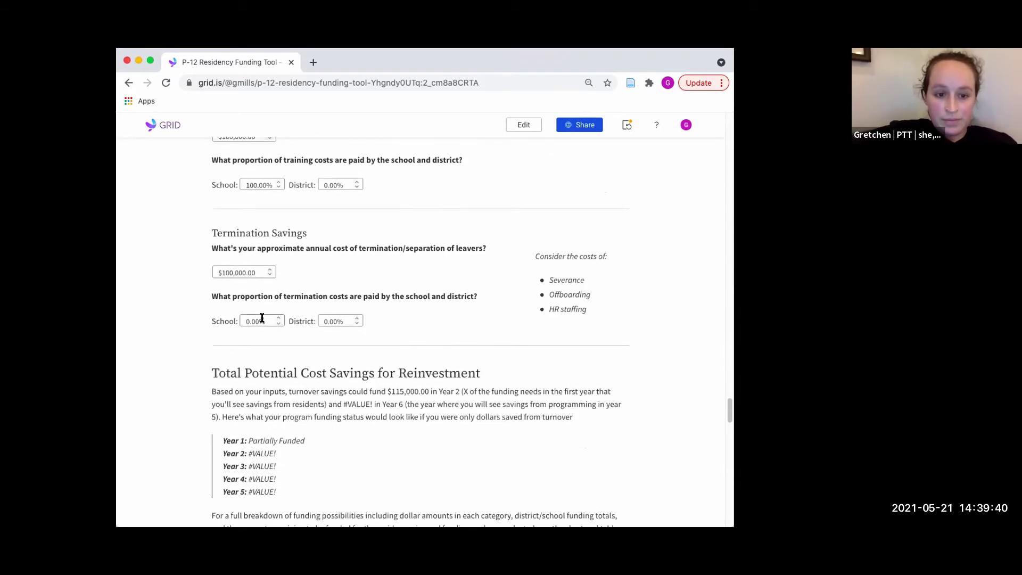
{"action": "left_click", "coordinate": [334, 317]}
{"action": "type", "text": "100"}
{"action": "key", "text": "Return"}
Check the Total Potential Cost Savings for Reinvestment text, chart and table against the savings inputs above them
{"action": "scroll", "coordinate": [366, 305], "scroll_direction": "down", "scroll_amount": 2}
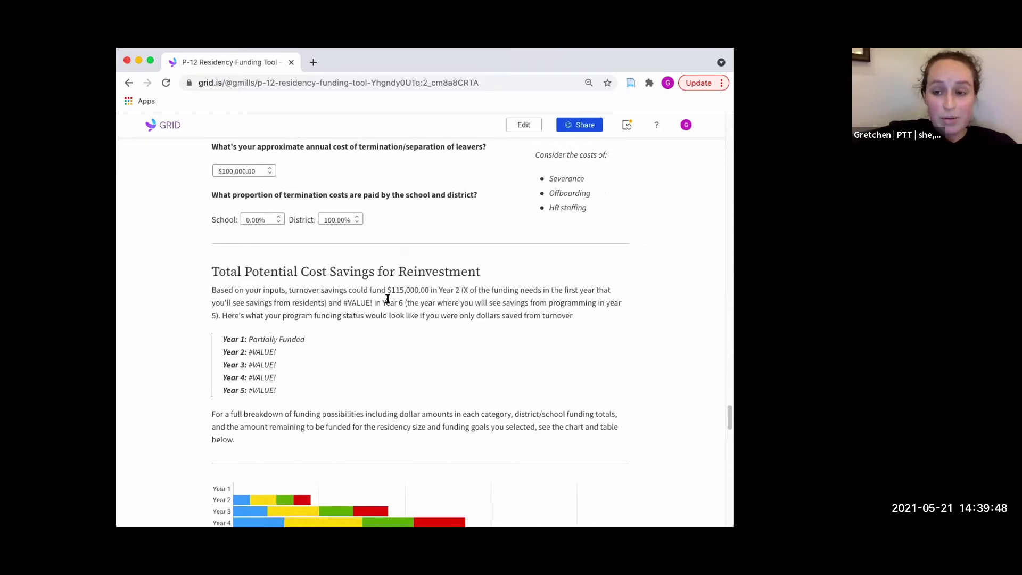
{"action": "scroll", "coordinate": [388, 299], "scroll_direction": "down", "scroll_amount": 1}
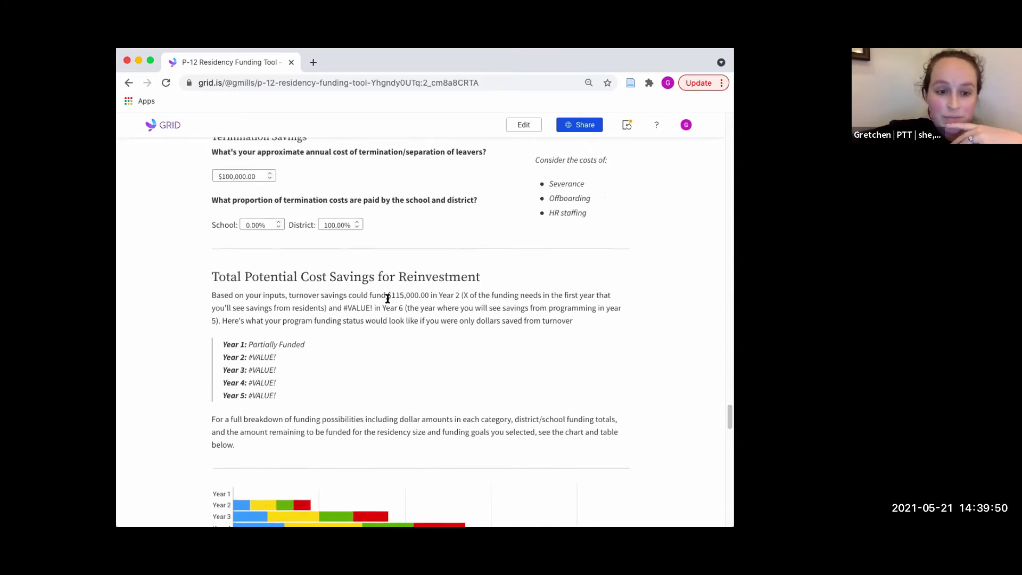
{"action": "scroll", "coordinate": [387, 298], "scroll_direction": "down", "scroll_amount": 1}
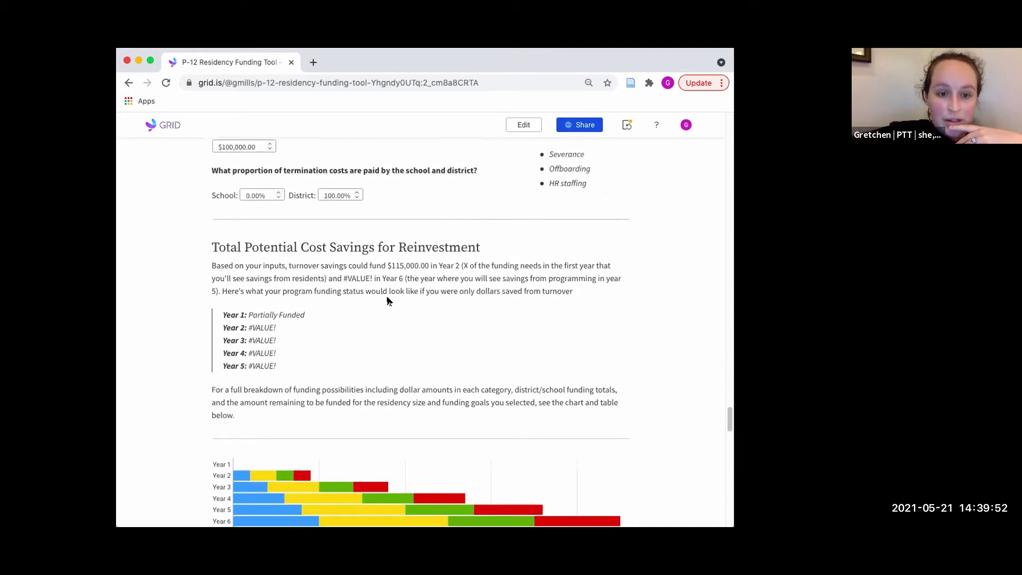
{"action": "scroll", "coordinate": [405, 308], "scroll_direction": "up", "scroll_amount": 10}
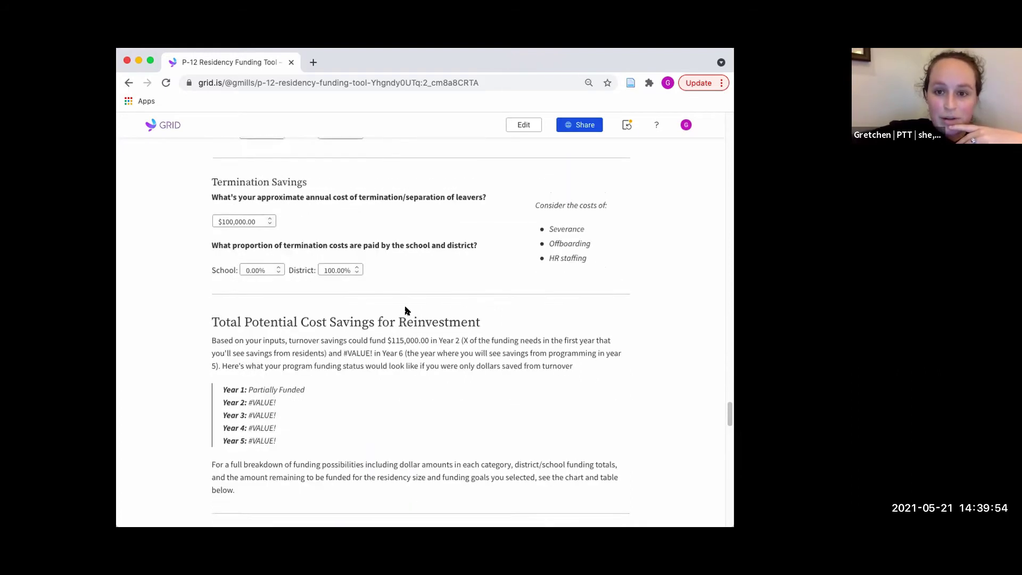
{"action": "scroll", "coordinate": [405, 308], "scroll_direction": "up", "scroll_amount": 4}
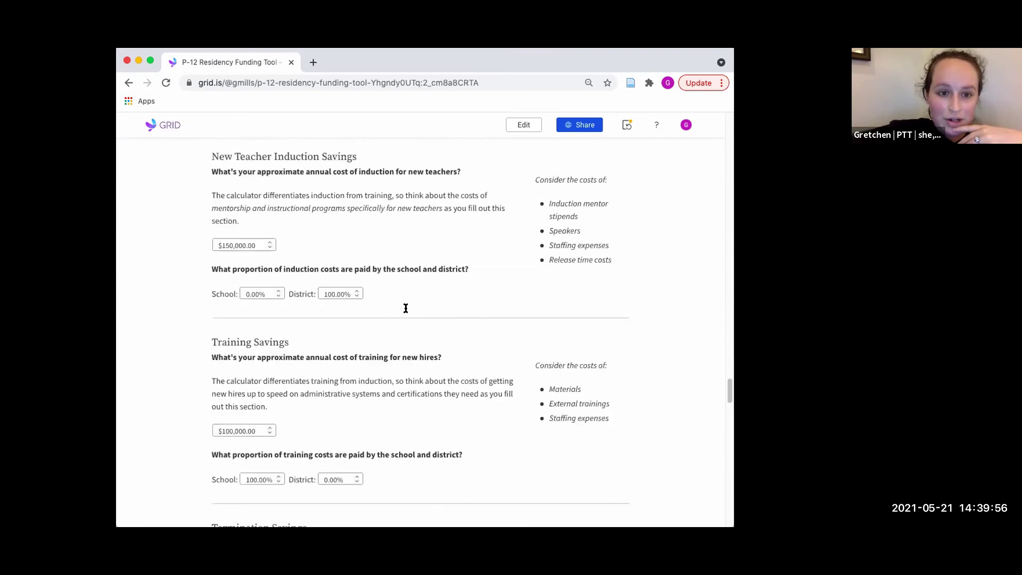
{"action": "scroll", "coordinate": [406, 307], "scroll_direction": "down", "scroll_amount": 5}
{"action": "scroll", "coordinate": [406, 308], "scroll_direction": "down", "scroll_amount": 15}
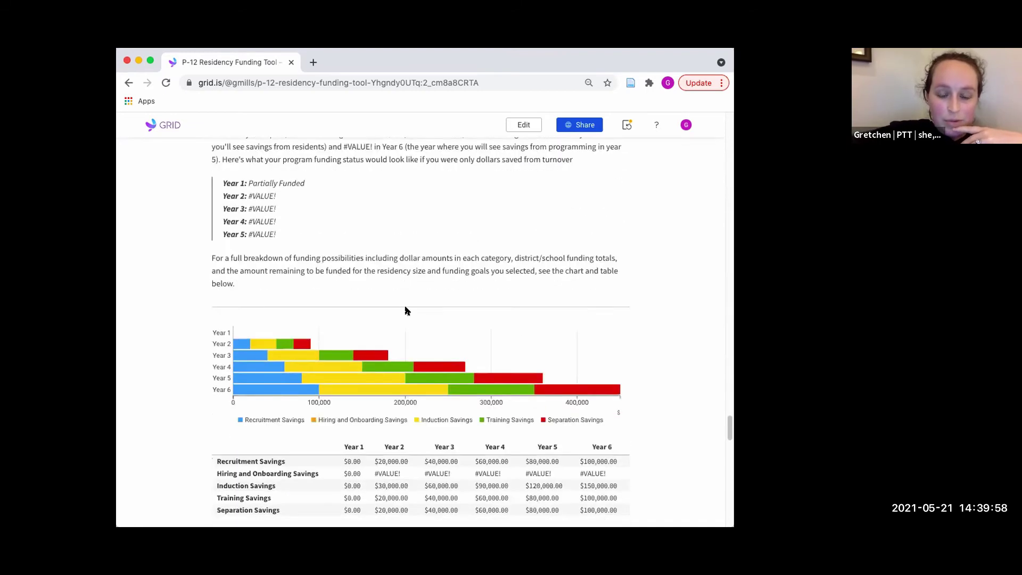
{"action": "scroll", "coordinate": [425, 375], "scroll_direction": "down", "scroll_amount": 1}
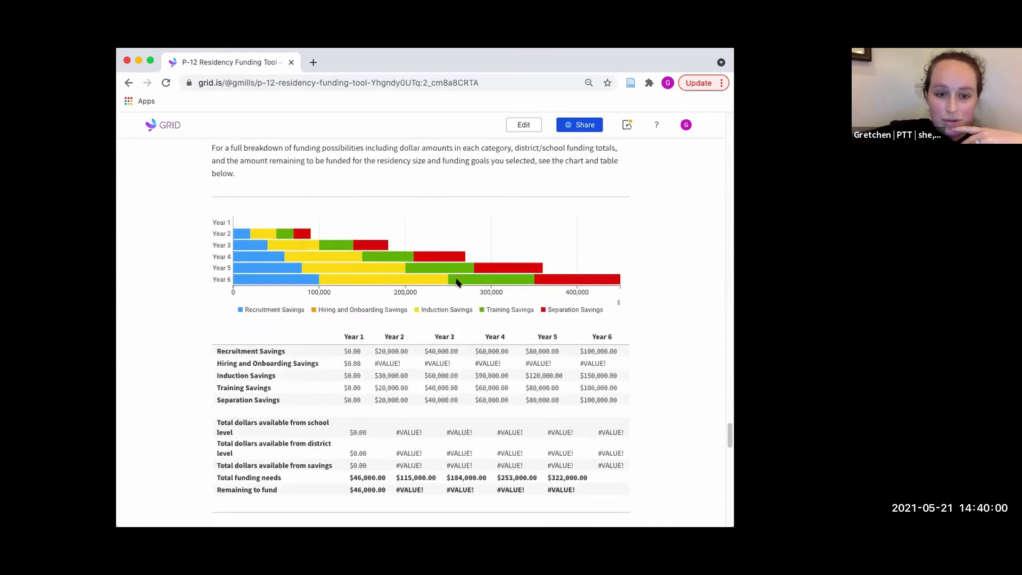
Correct the approximate annual cost of hiring and onboarding new teachers to $150,000
{"action": "scroll", "coordinate": [467, 259], "scroll_direction": "up", "scroll_amount": 6}
{"action": "scroll", "coordinate": [467, 260], "scroll_direction": "up", "scroll_amount": 20}
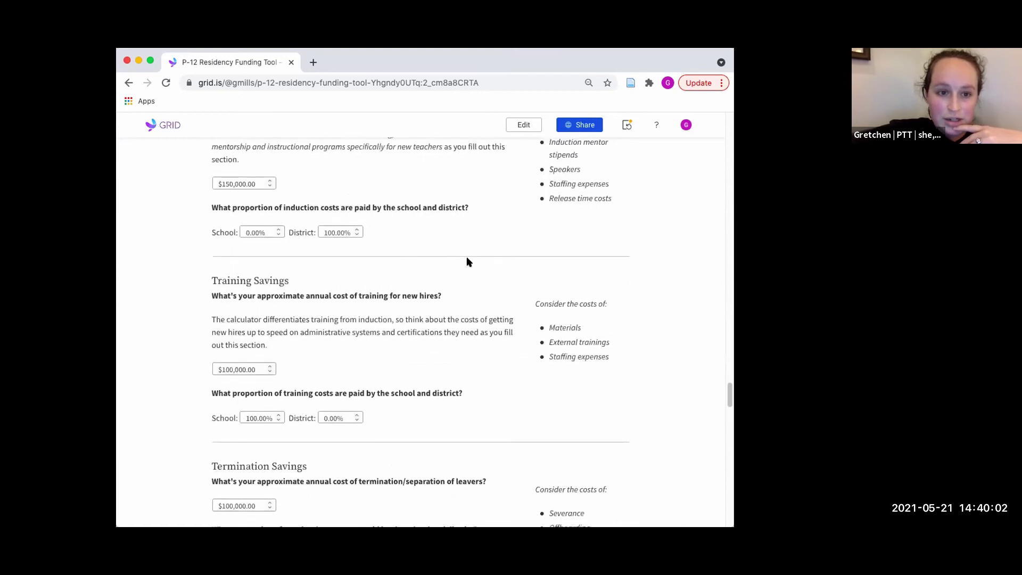
{"action": "scroll", "coordinate": [467, 259], "scroll_direction": "up", "scroll_amount": 1}
{"action": "left_click", "coordinate": [245, 259]}
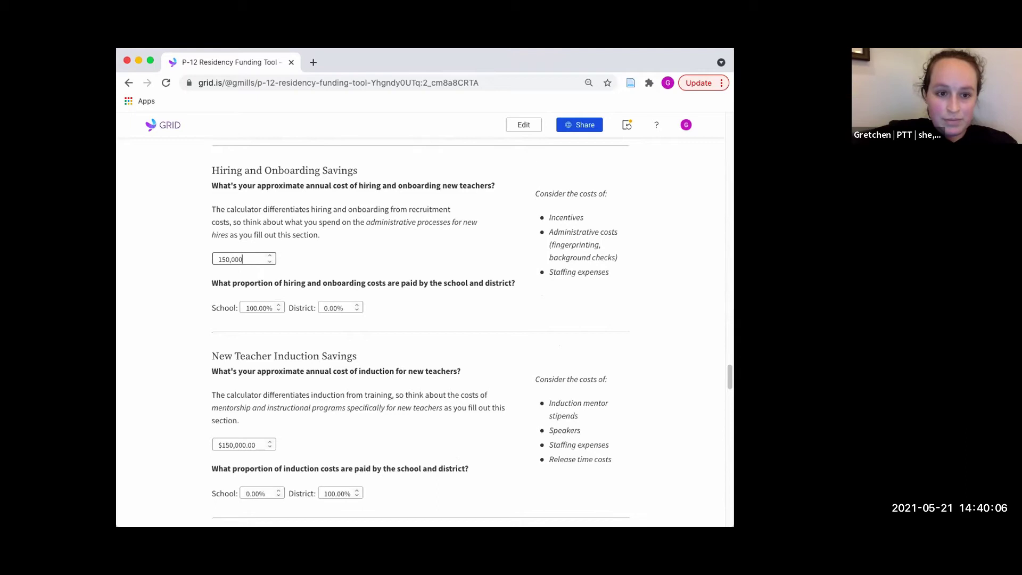
Examine the total potential cost savings and the Year 1 to Year 5 funding status alongside the savings inputs
{"action": "scroll", "coordinate": [347, 297], "scroll_direction": "down", "scroll_amount": 20}
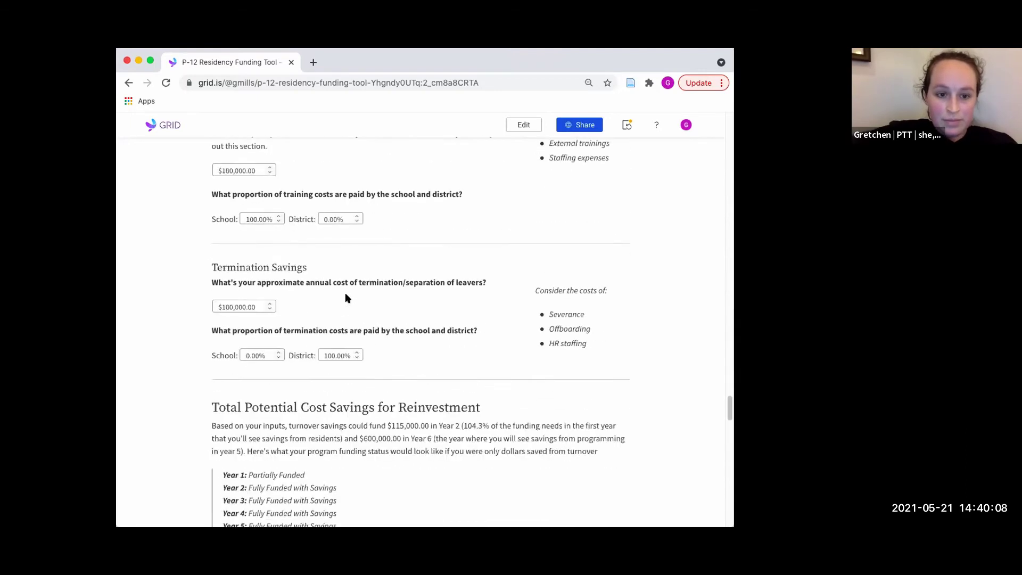
{"action": "scroll", "coordinate": [345, 298], "scroll_direction": "down", "scroll_amount": 1}
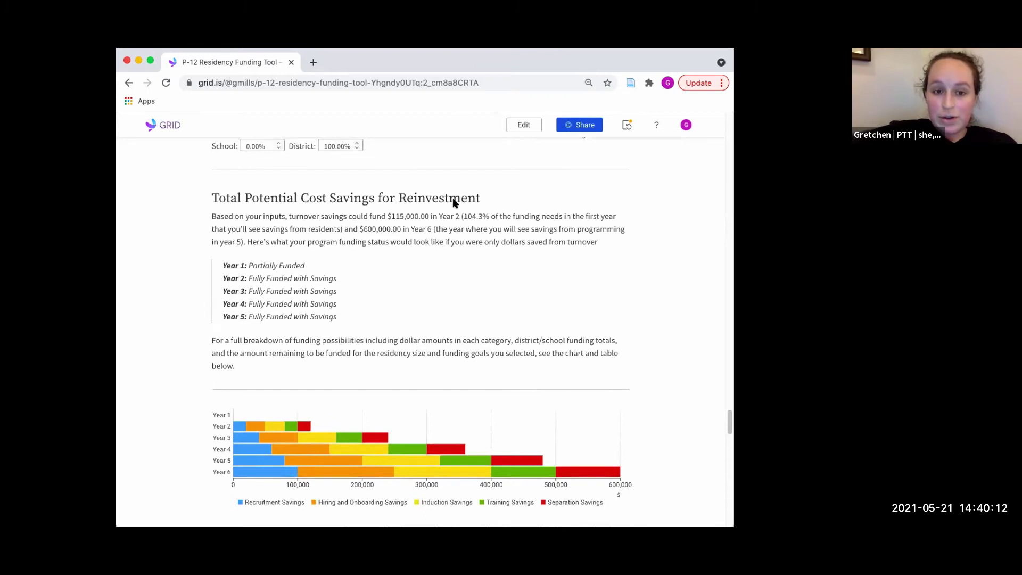
{"action": "scroll", "coordinate": [468, 200], "scroll_direction": "down", "scroll_amount": 1}
{"action": "scroll", "coordinate": [394, 217], "scroll_direction": "down", "scroll_amount": 2}
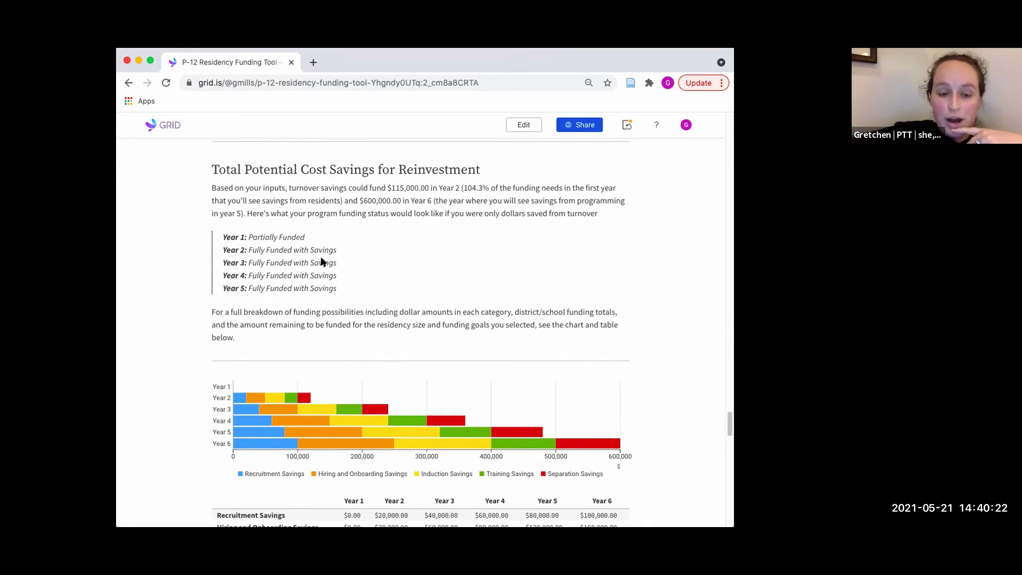
{"action": "scroll", "coordinate": [321, 257], "scroll_direction": "up", "scroll_amount": 8}
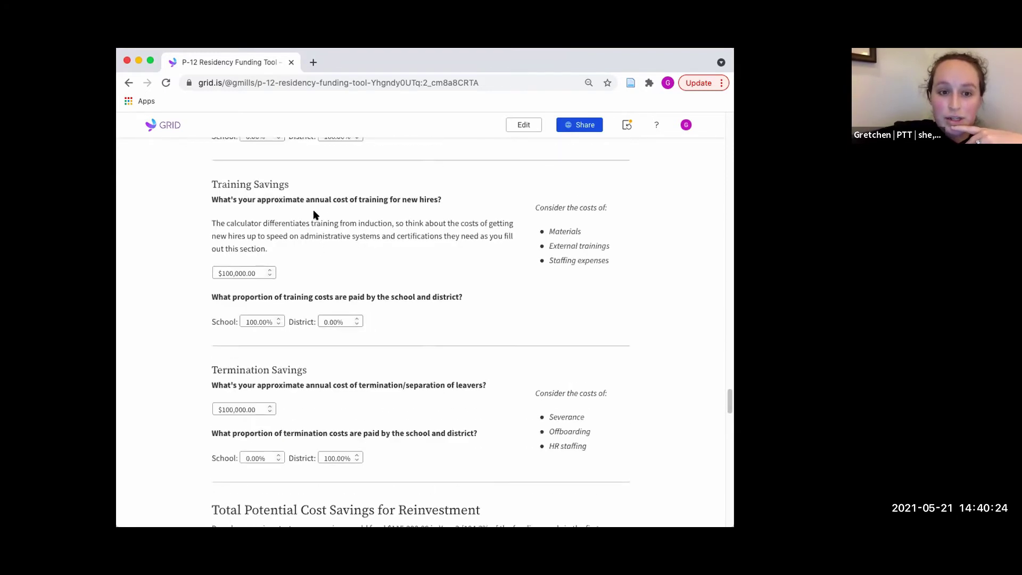
{"action": "scroll", "coordinate": [313, 210], "scroll_direction": "up", "scroll_amount": 5}
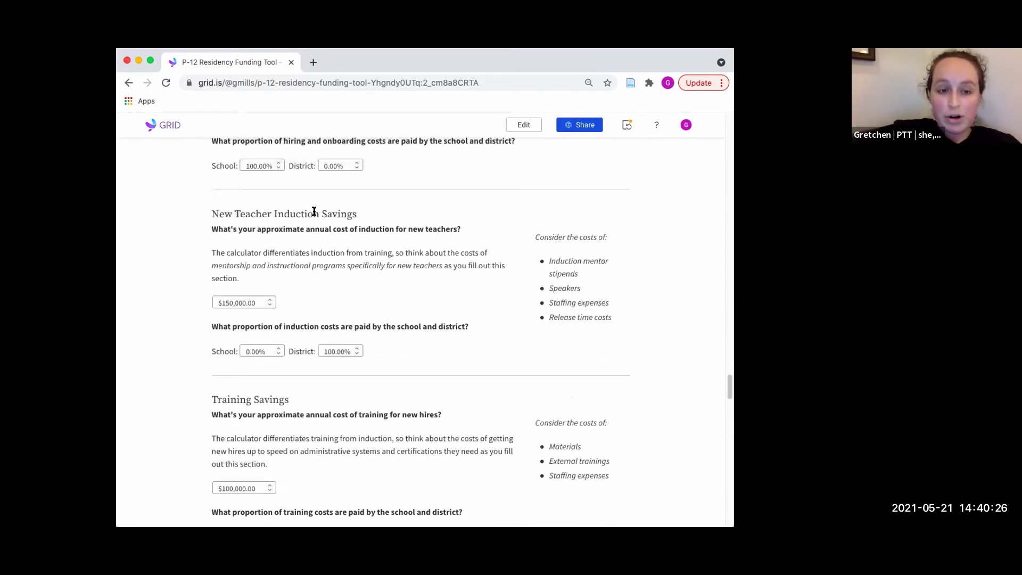
{"action": "scroll", "coordinate": [314, 213], "scroll_direction": "down", "scroll_amount": 12}
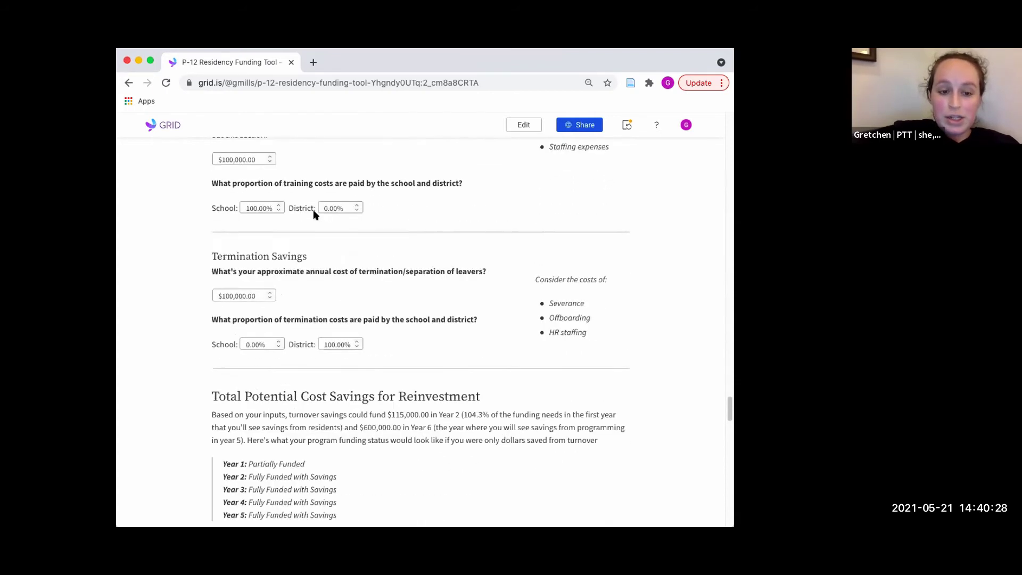
{"action": "scroll", "coordinate": [313, 214], "scroll_direction": "down", "scroll_amount": 2}
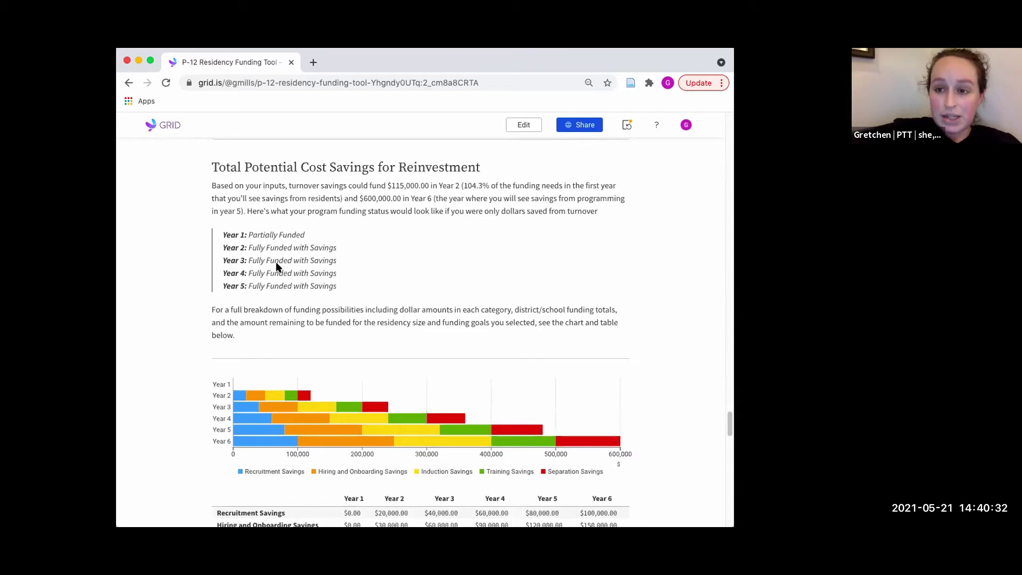
{"action": "scroll", "coordinate": [276, 266], "scroll_direction": "down", "scroll_amount": 1}
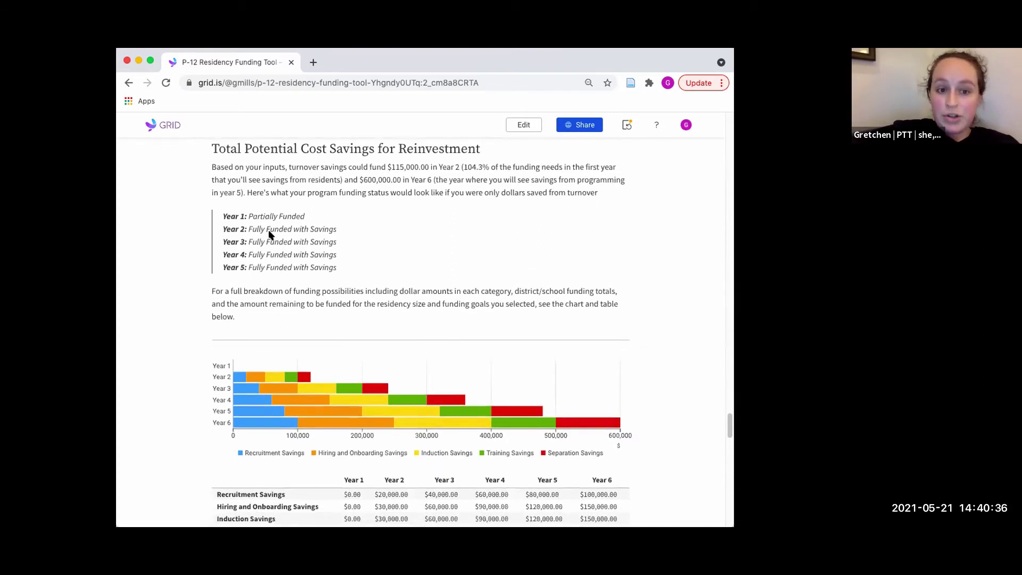
{"action": "scroll", "coordinate": [353, 255], "scroll_direction": "down", "scroll_amount": 2}
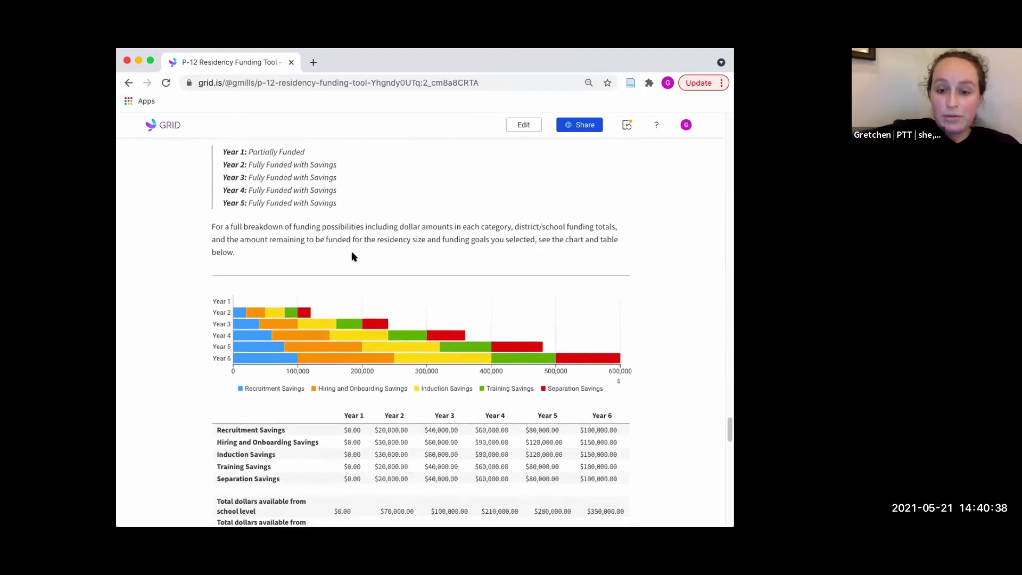
{"action": "scroll", "coordinate": [457, 316], "scroll_direction": "down", "scroll_amount": 4}
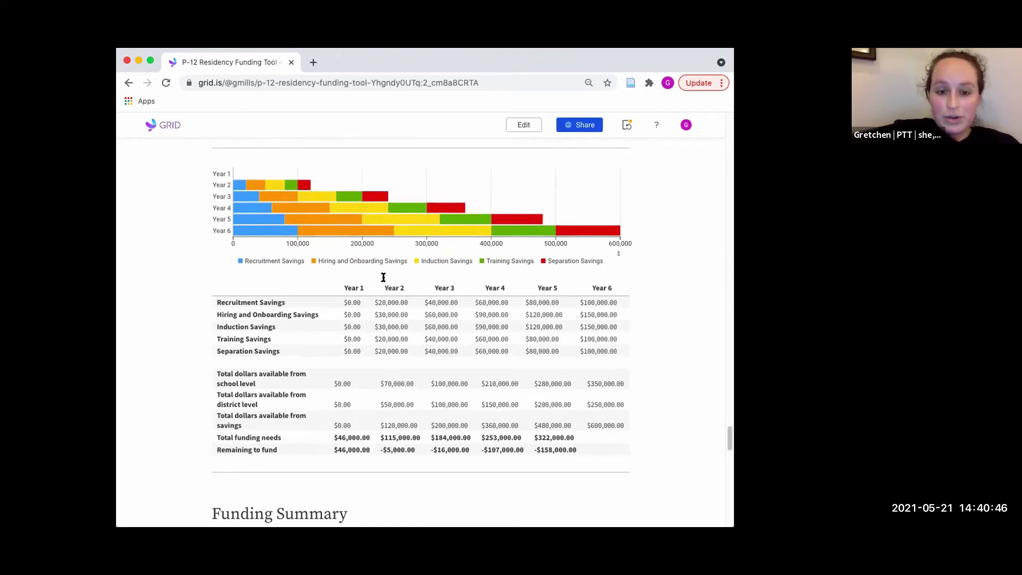
Inspect the Year 2 and Year 3 segments of the savings chart, the breakdown table and the start of the Funding Summary
{"action": "scroll", "coordinate": [392, 420], "scroll_direction": "up", "scroll_amount": 5}
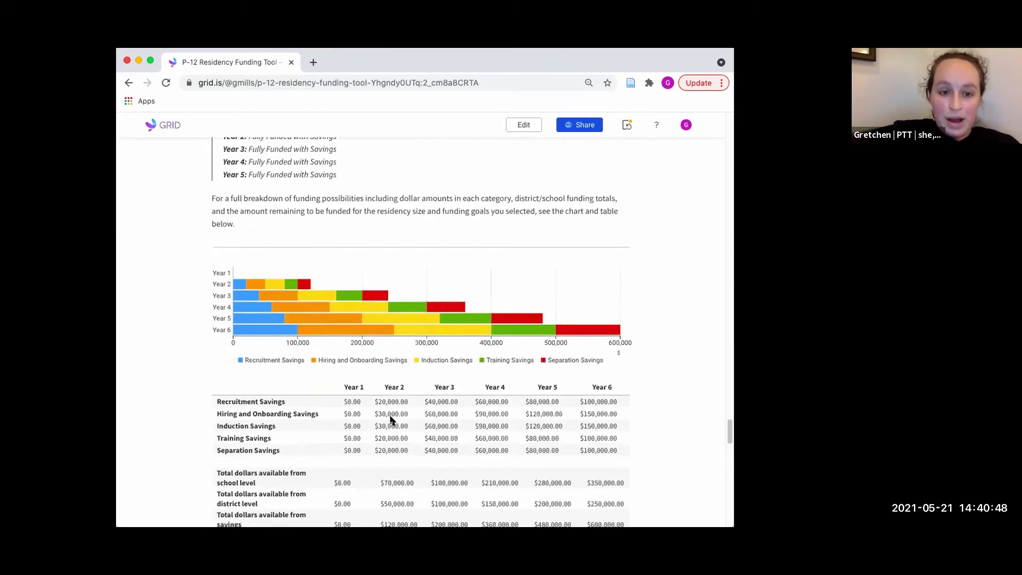
{"action": "scroll", "coordinate": [392, 420], "scroll_direction": "up", "scroll_amount": 1}
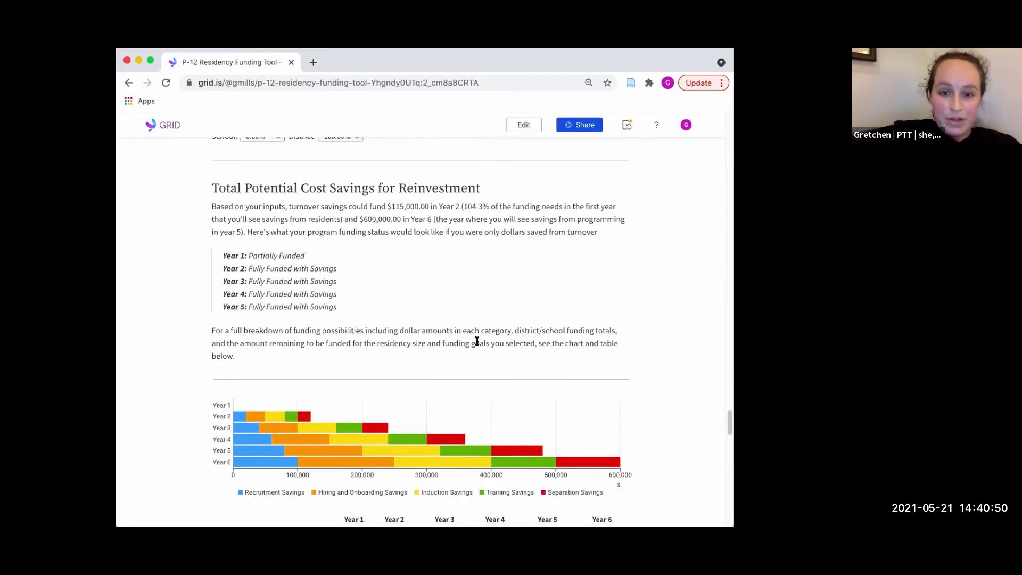
{"action": "scroll", "coordinate": [506, 321], "scroll_direction": "down", "scroll_amount": 5}
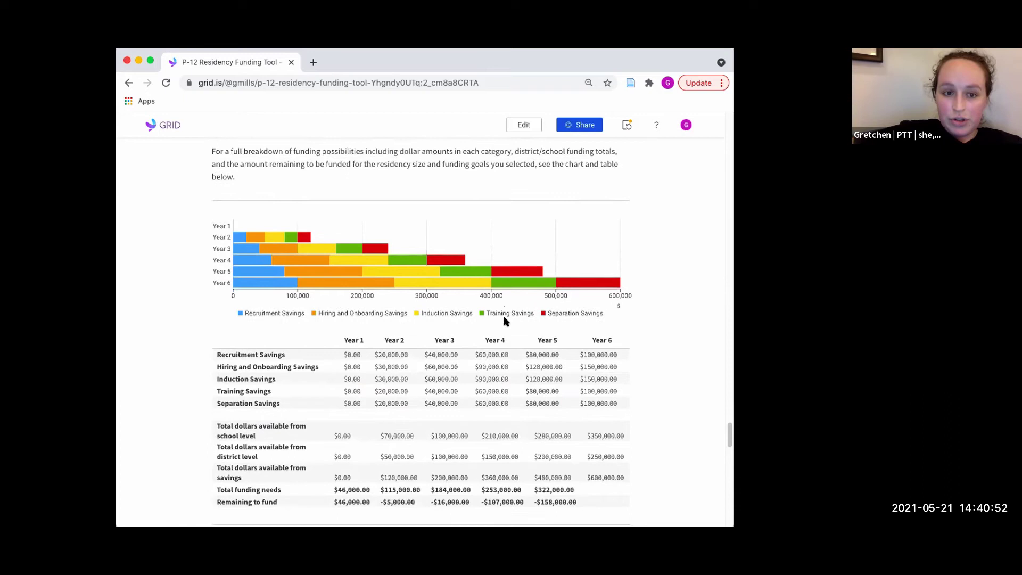
{"action": "scroll", "coordinate": [547, 293], "scroll_direction": "down", "scroll_amount": 1}
{"action": "mouse_move", "coordinate": [236, 196]}
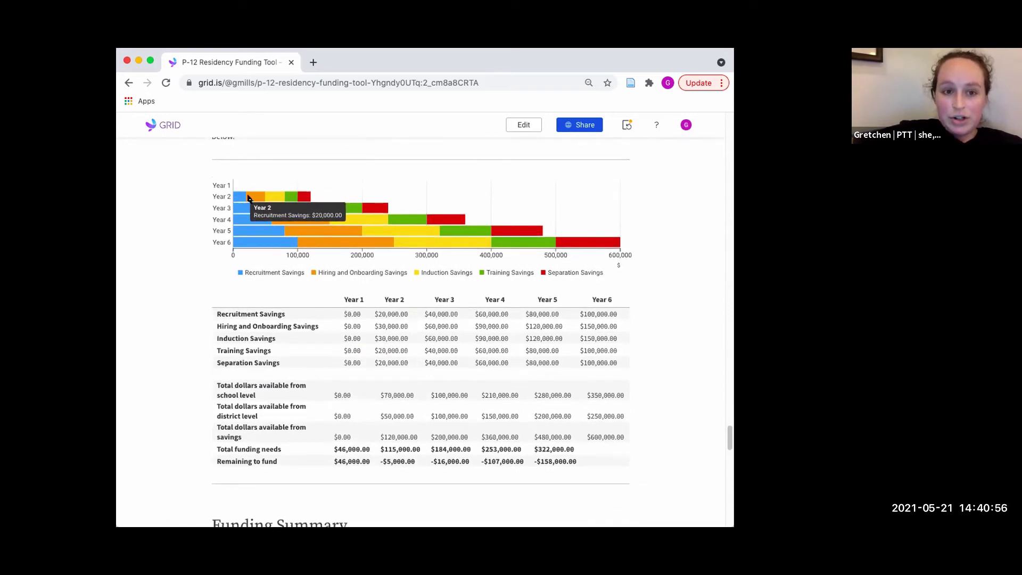
{"action": "mouse_move", "coordinate": [272, 198]}
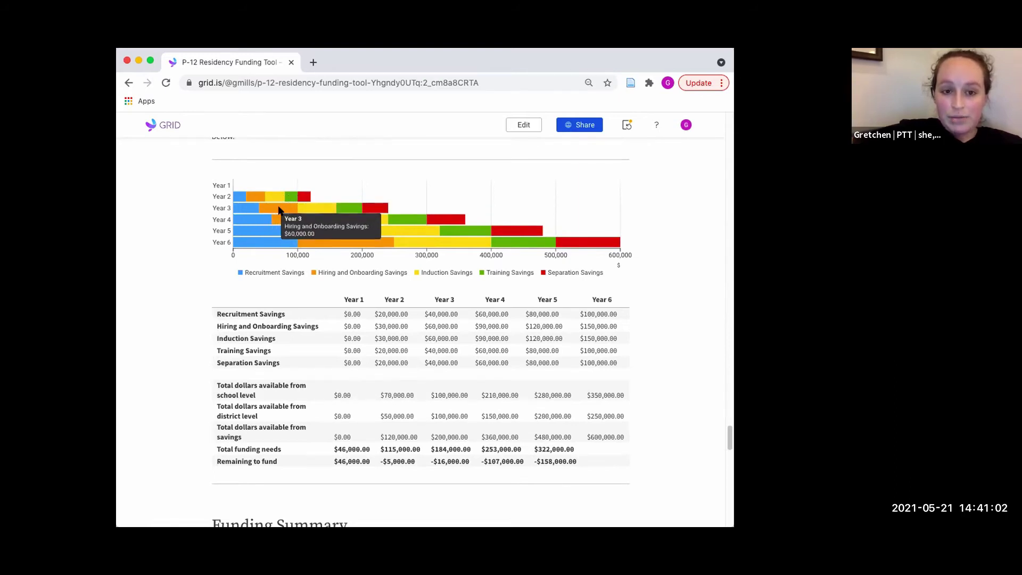
{"action": "mouse_move", "coordinate": [367, 211]}
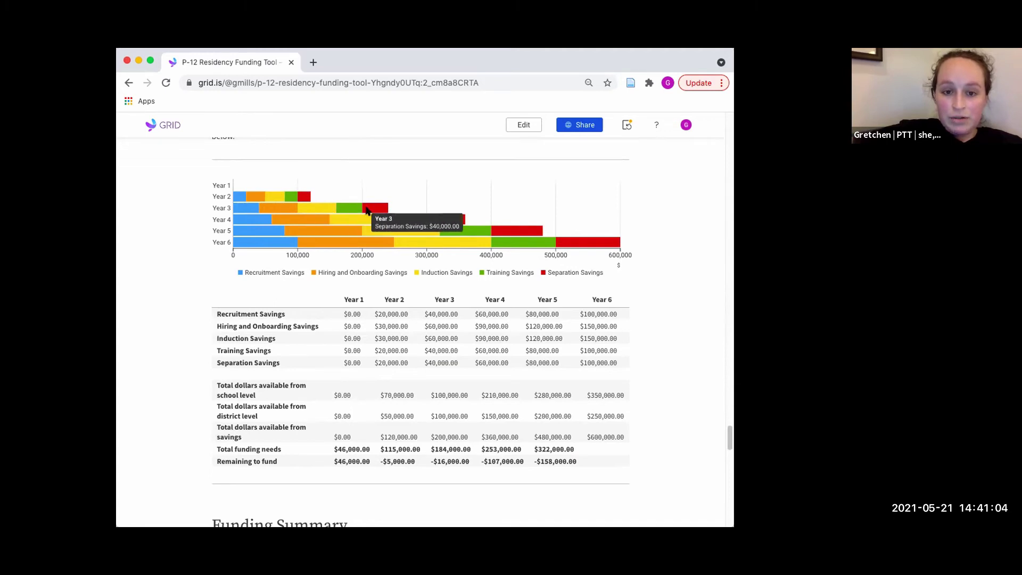
{"action": "scroll", "coordinate": [381, 242], "scroll_direction": "down", "scroll_amount": 3}
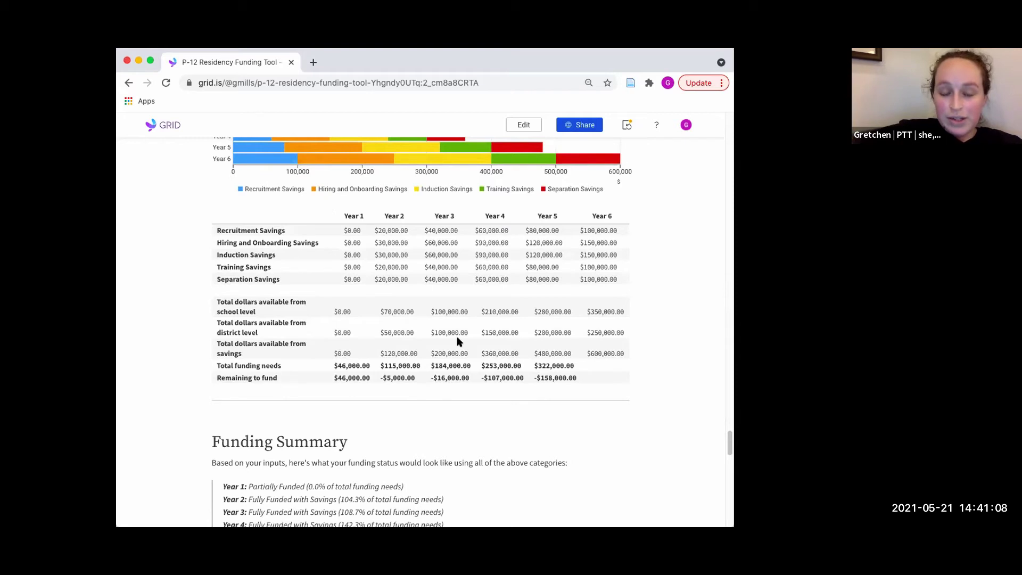
{"action": "scroll", "coordinate": [458, 341], "scroll_direction": "up", "scroll_amount": 9}
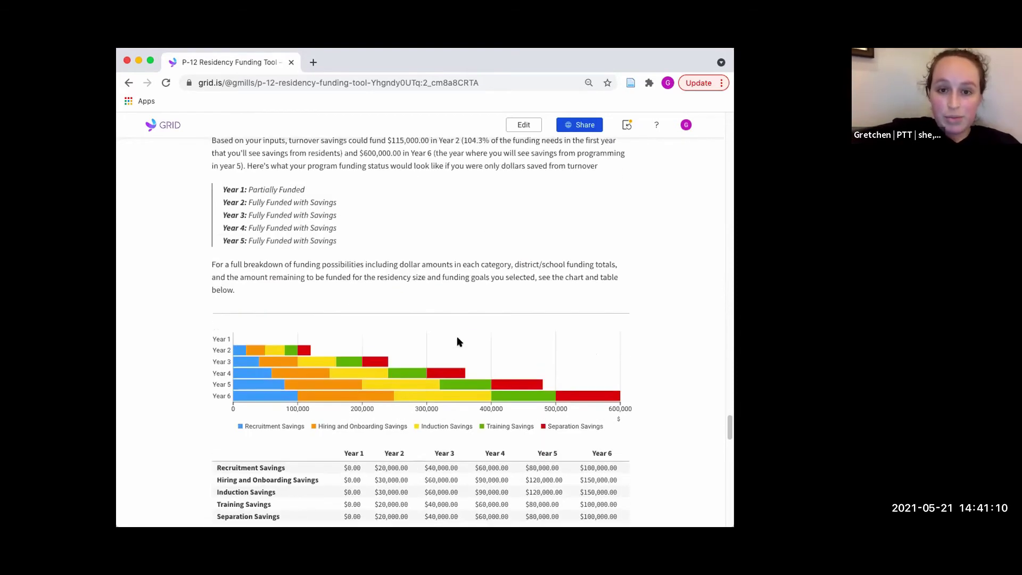
{"action": "scroll", "coordinate": [457, 341], "scroll_direction": "down", "scroll_amount": 7}
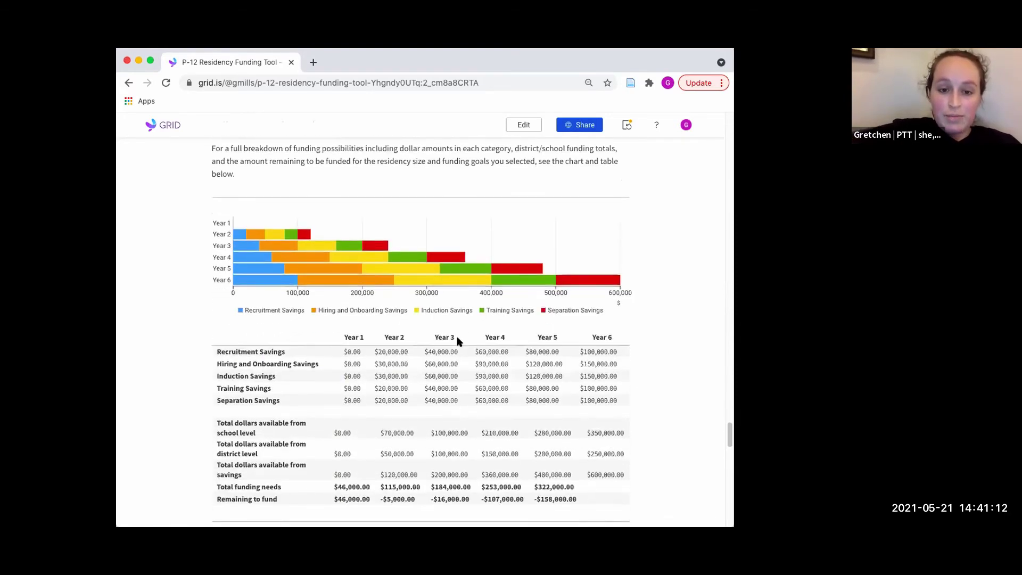
{"action": "scroll", "coordinate": [458, 341], "scroll_direction": "down", "scroll_amount": 1}
{"action": "scroll", "coordinate": [458, 341], "scroll_direction": "down", "scroll_amount": 8}
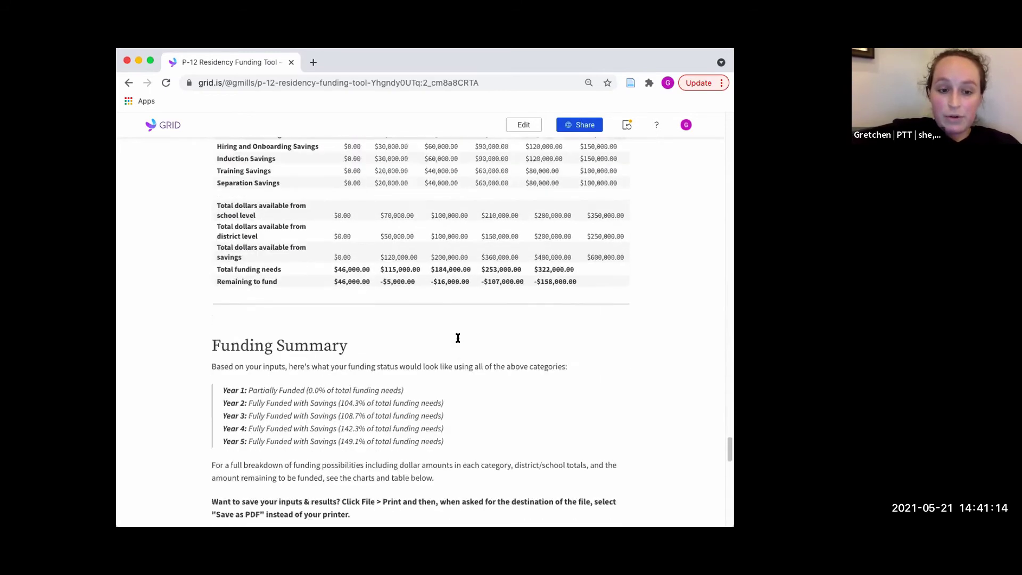